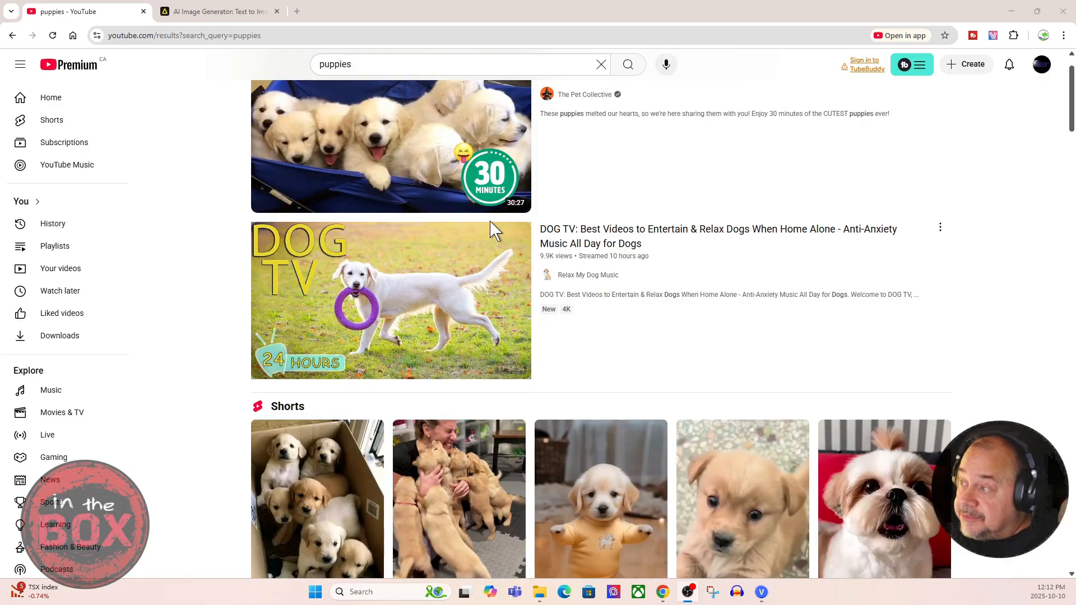
Open YouTube Studio for the signed-in channel.
{"action": "left_click", "coordinate": [977, 68]}
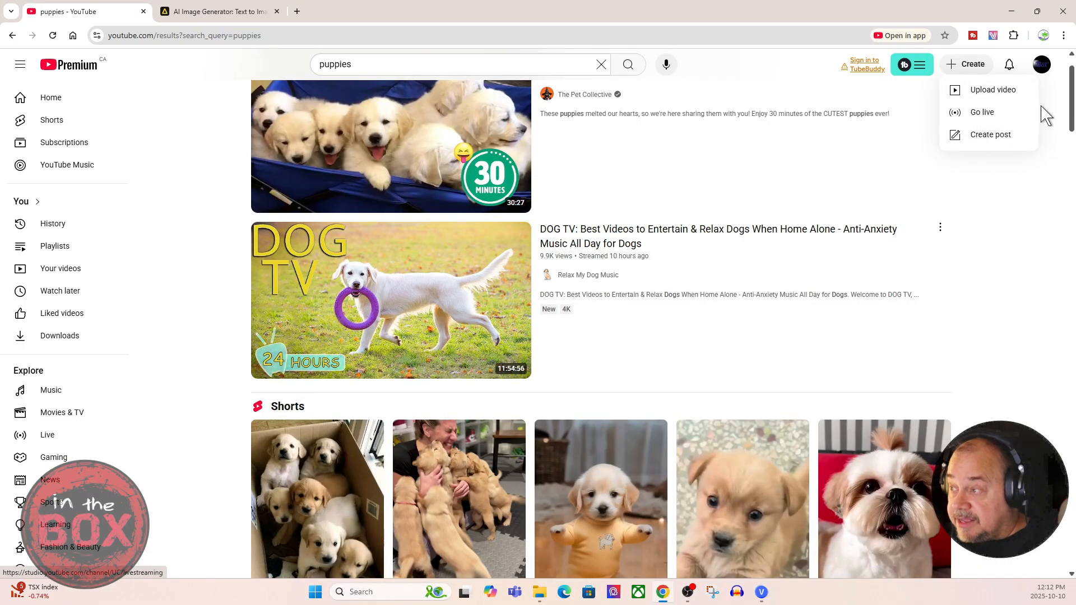
{"action": "left_click", "coordinate": [1042, 68]}
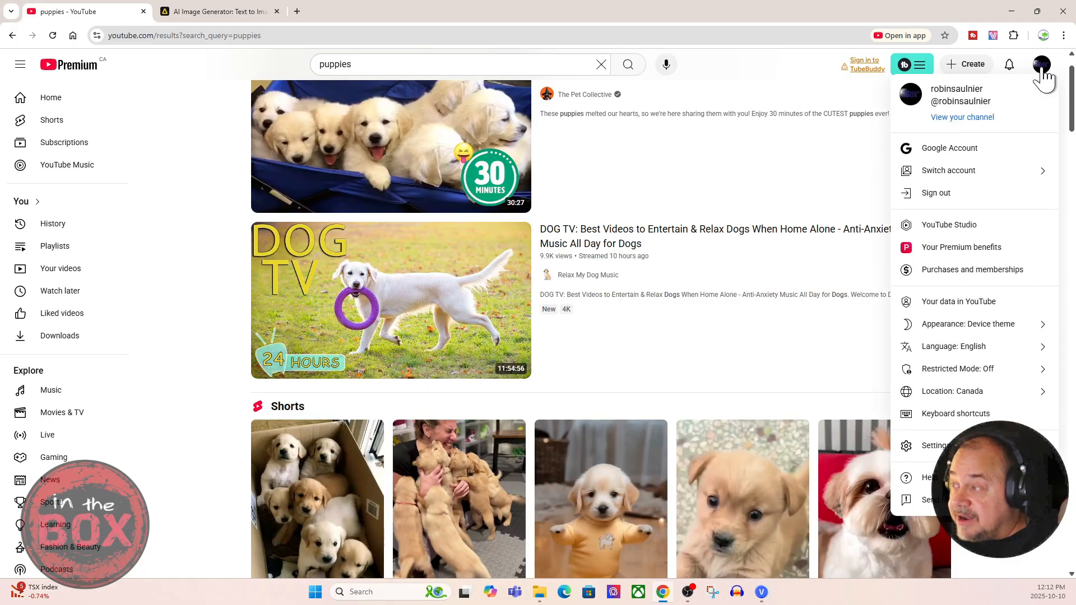
{"action": "left_click", "coordinate": [964, 227]}
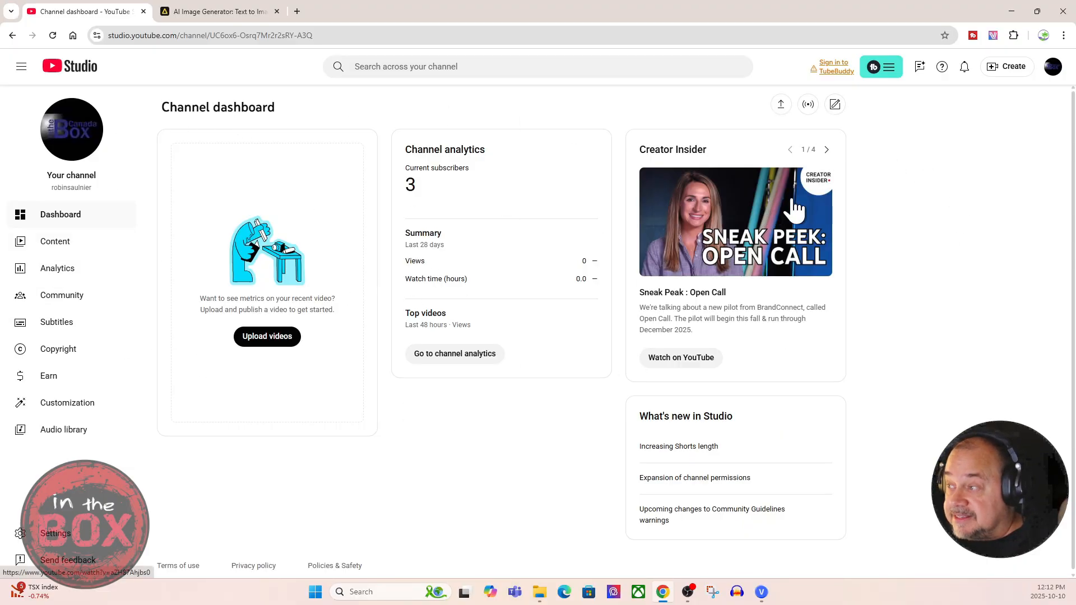
Upload the video file "Bear Fishing.Bear Fishing.Bear Fishing" from the inthebox videos folder.
{"action": "left_click", "coordinate": [1007, 71]}
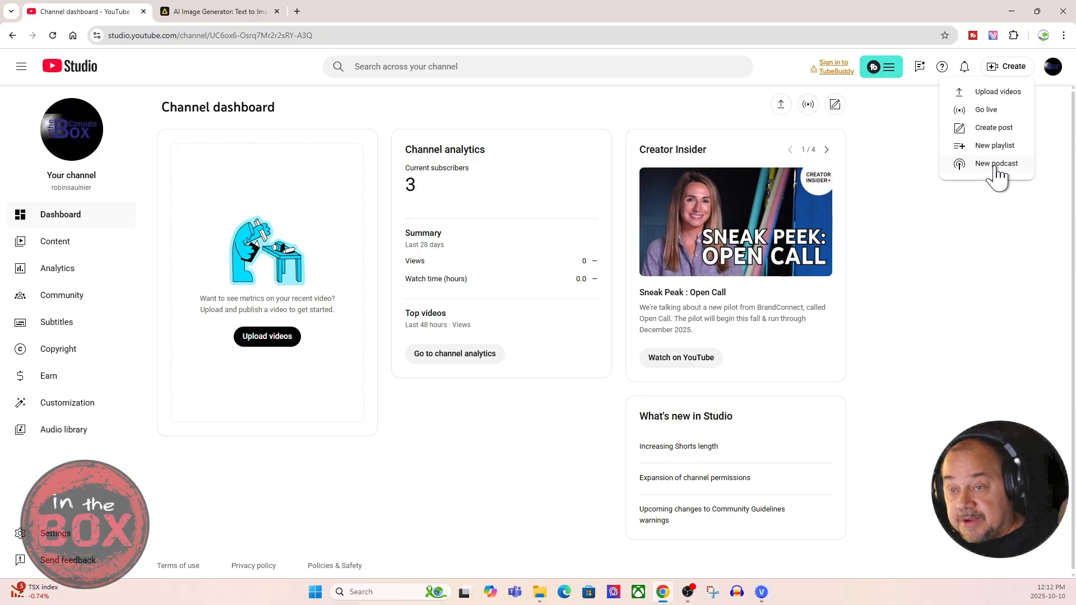
{"action": "left_click", "coordinate": [999, 94]}
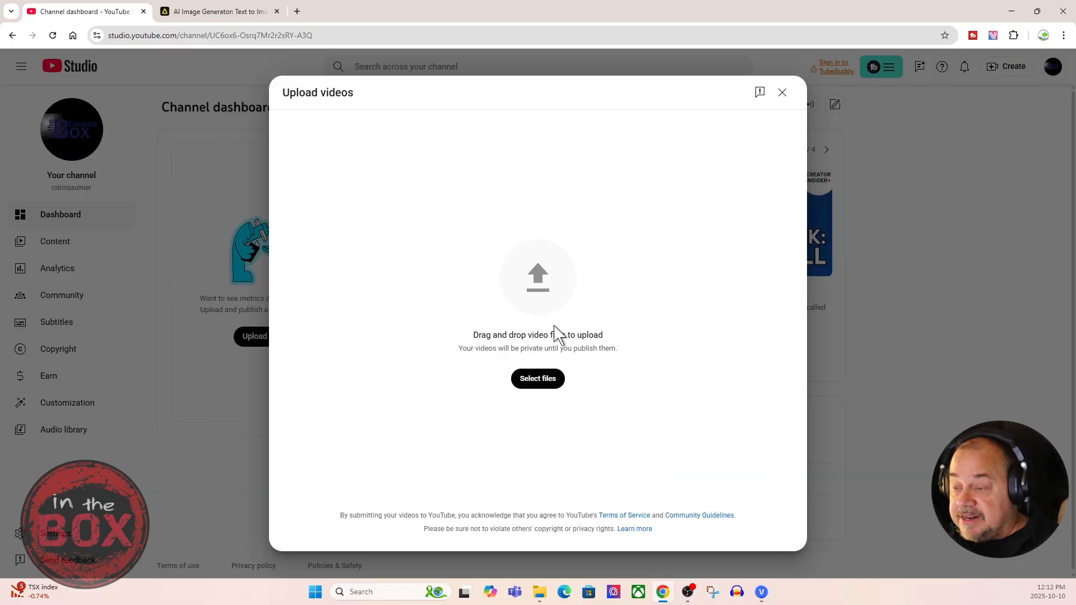
{"action": "left_click", "coordinate": [555, 378]}
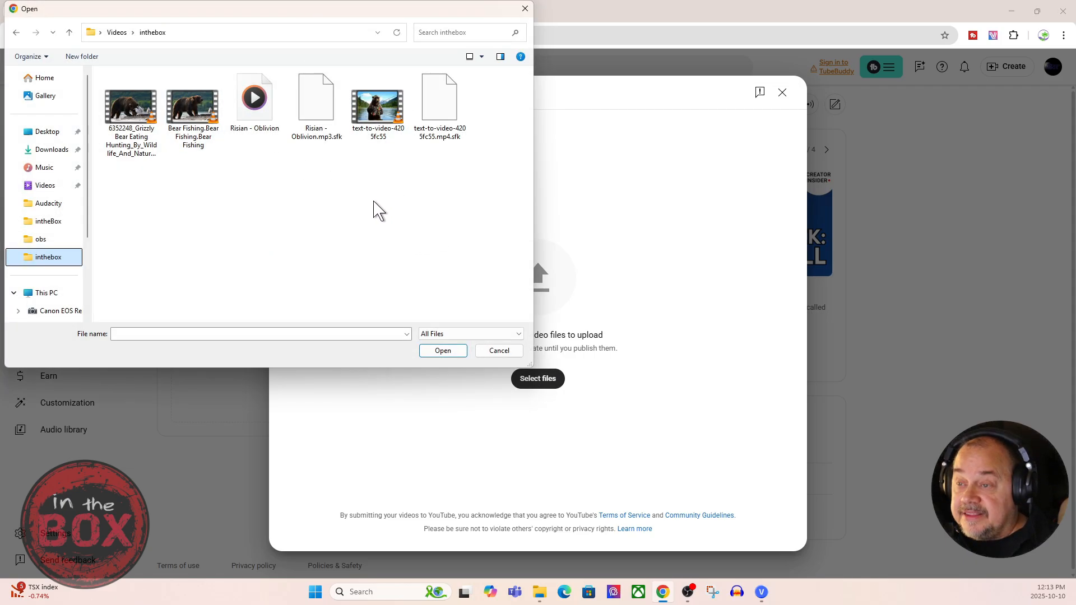
{"action": "left_click", "coordinate": [198, 113]}
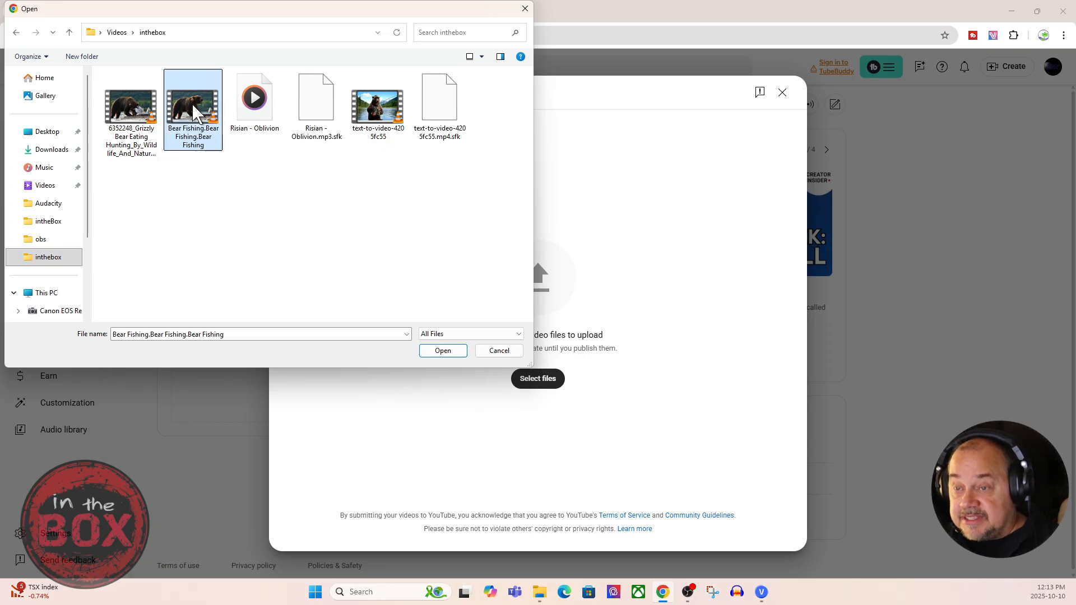
{"action": "double_click", "coordinate": [195, 110]}
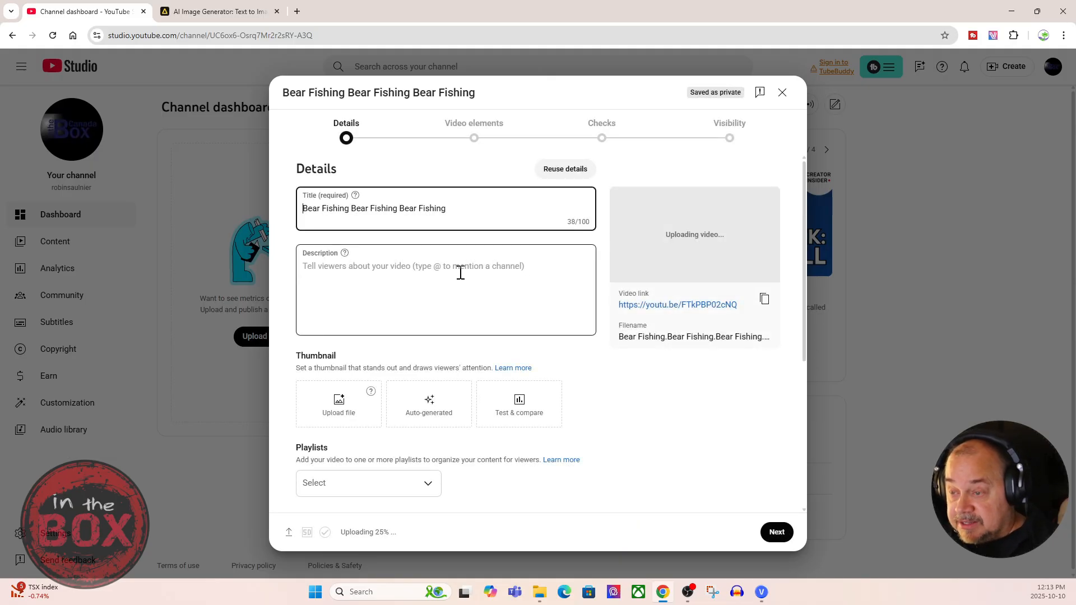
Change the video title to "Bear Fishing in the woods".
{"action": "left_click_drag", "start_coordinate": [468, 212], "coordinate": [355, 213]}
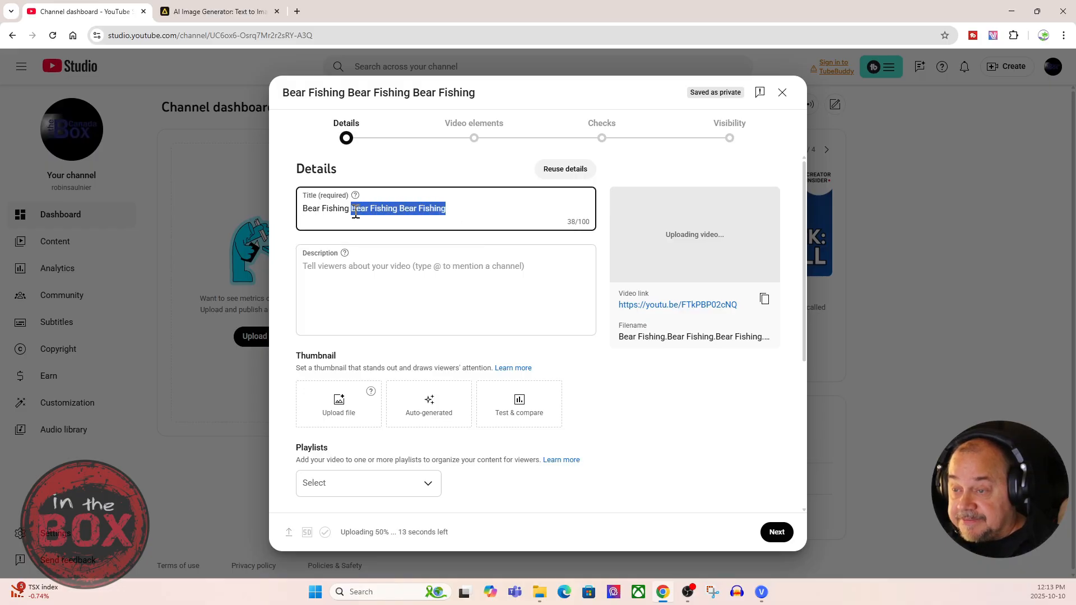
{"action": "key", "text": "BackSpace"}
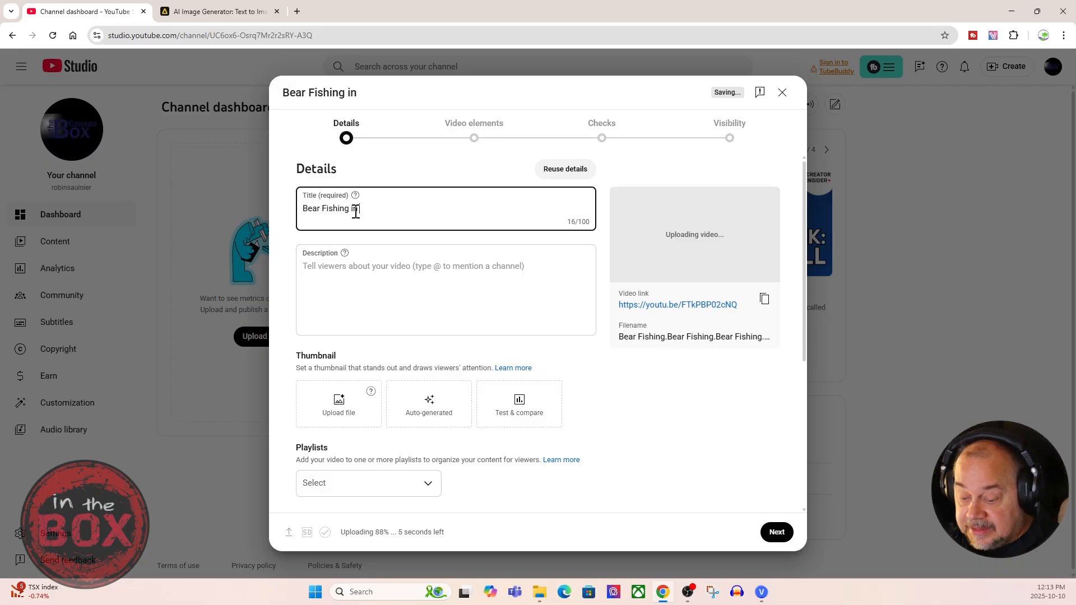
{"action": "type", "text": "in the woods"}
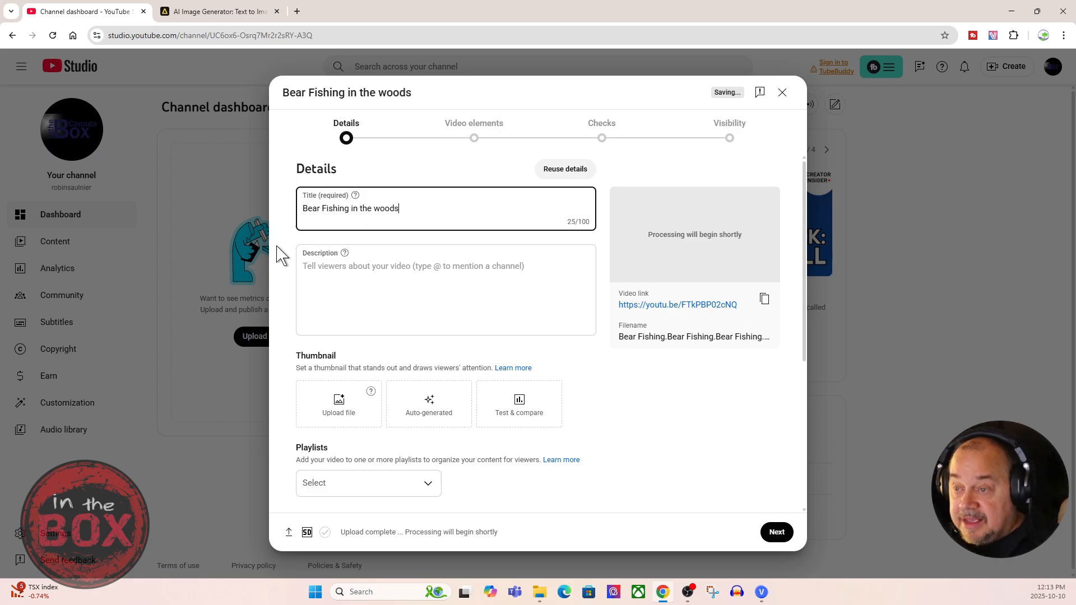
Copy the AI chat's full reply beginning "Absolutely! How about this:" and paste it as the video description.
{"action": "left_click", "coordinate": [346, 272]}
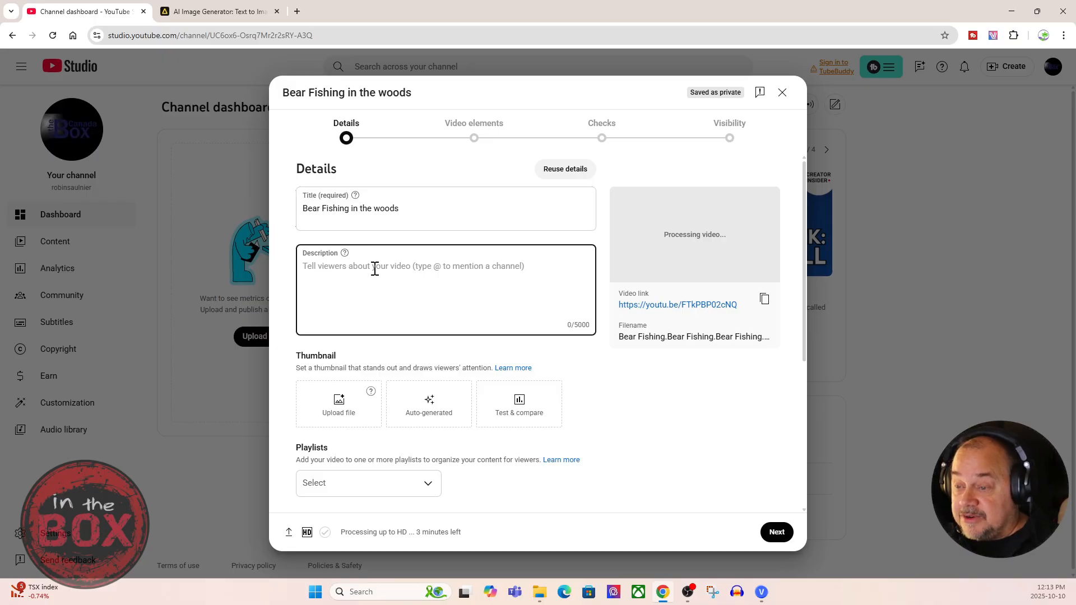
{"action": "left_click", "coordinate": [297, 8]}
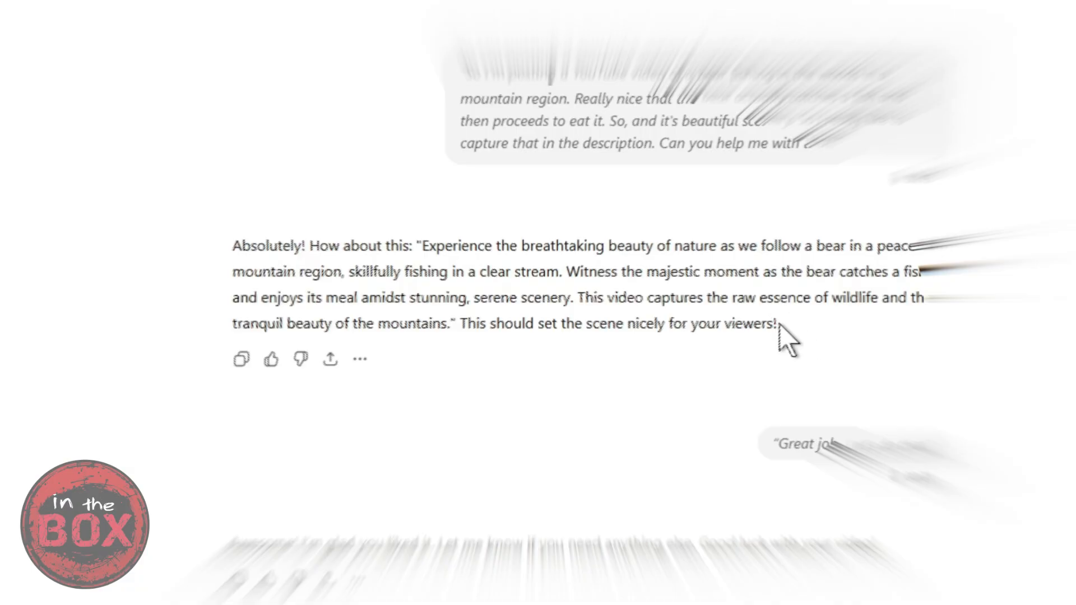
{"action": "left_click_drag", "start_coordinate": [777, 331], "coordinate": [241, 249]}
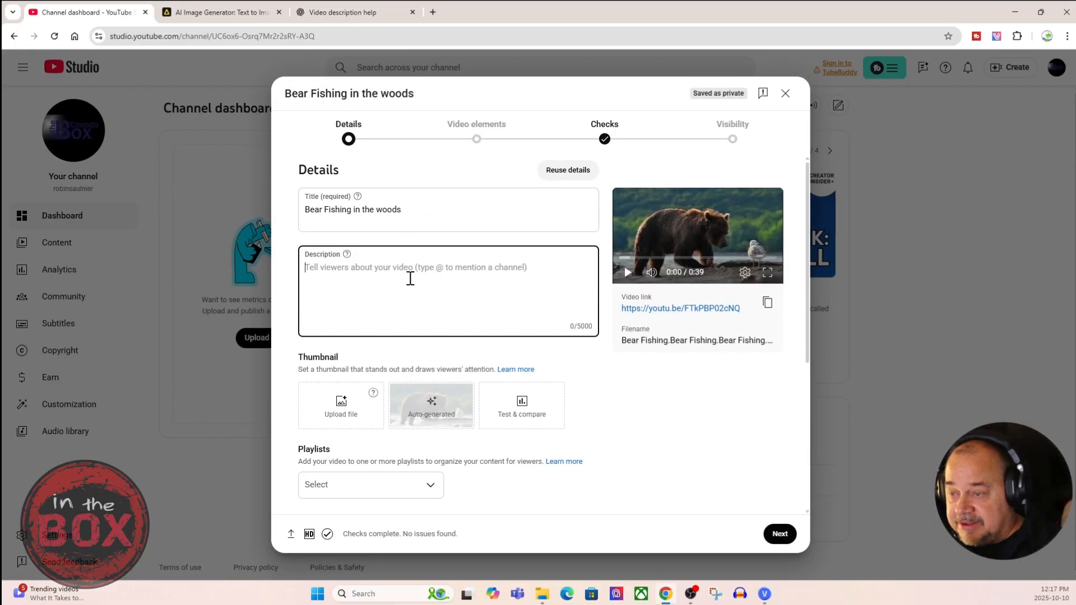
{"action": "type", "text": "Absolutely! How about this: \"Experience the breathtaking beauty of nature as we follow a bear in a peaceful mountain region, skillfully fishing in a clear stream. Witness the majestic moment as the bear catches a fish and enjoys its meal amidst stunning, serene scenery. This video captures the raw essence of wildlife and the tranquil beauty of the mountains.\" This should set the scene nicely for your viewers!"}
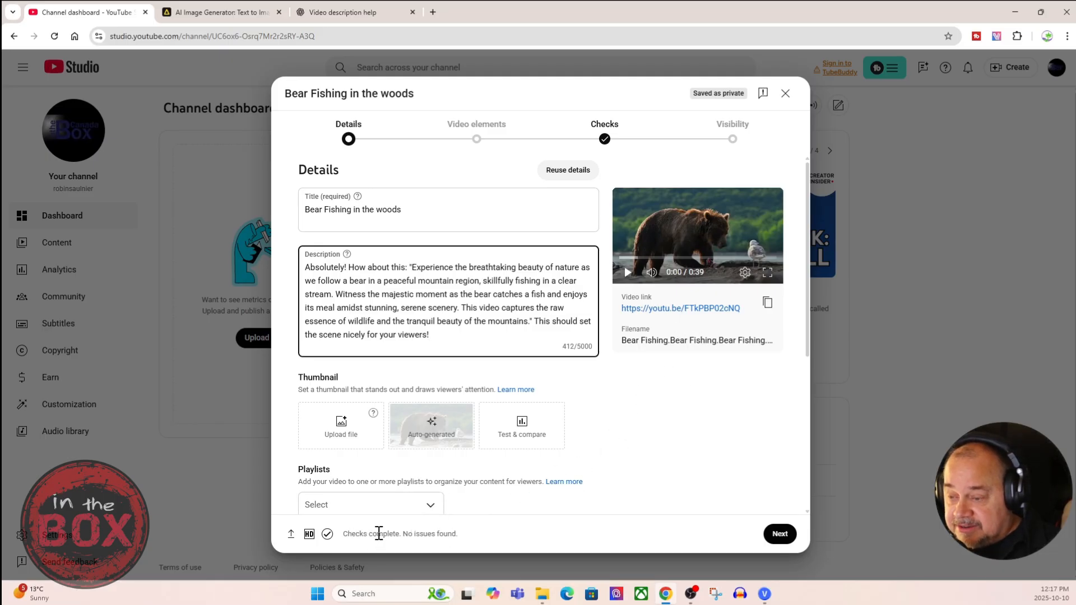
{"action": "left_click", "coordinate": [630, 511]}
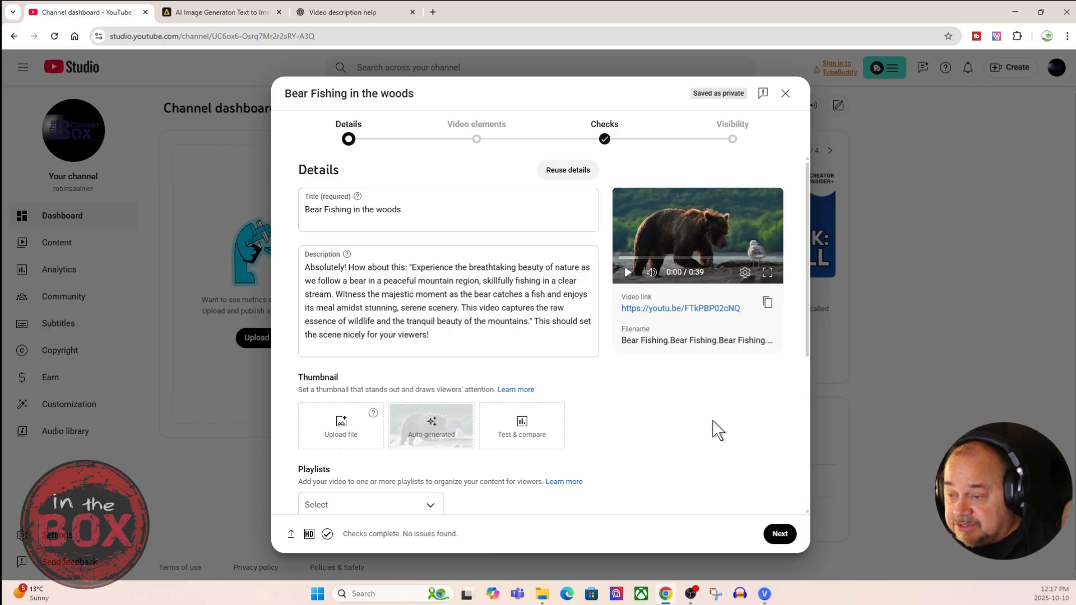
Create a public playlist titled "Outdoors" with the description "Fun outside" and assign the video to it.
{"action": "scroll", "coordinate": [674, 403], "scroll_direction": "down", "scroll_amount": 1}
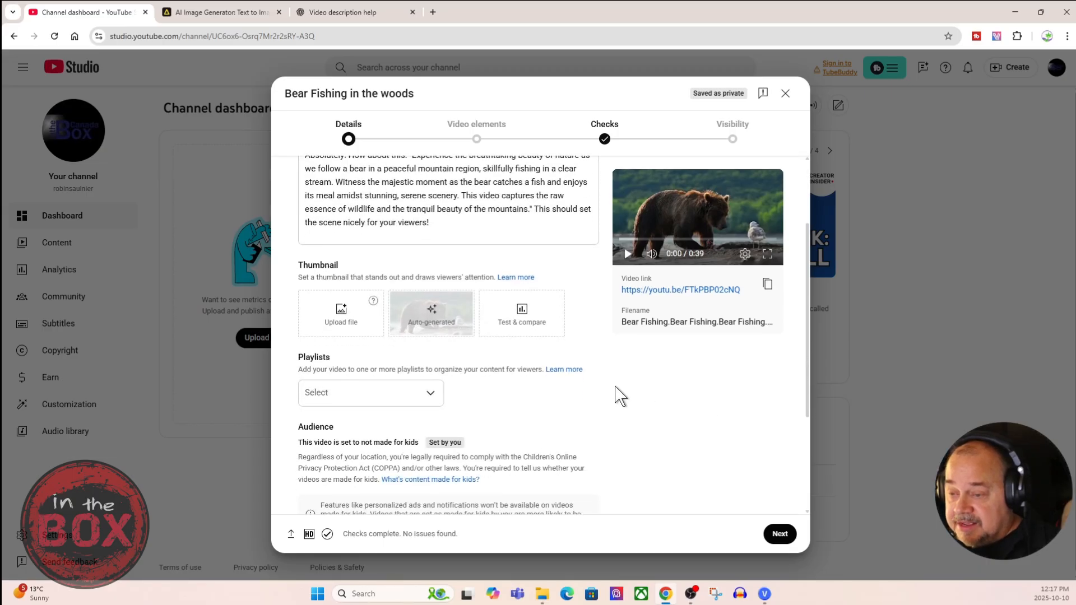
{"action": "left_click", "coordinate": [435, 394]}
{"action": "left_click", "coordinate": [367, 540]}
{"action": "left_click", "coordinate": [369, 495]}
{"action": "left_click", "coordinate": [471, 246]}
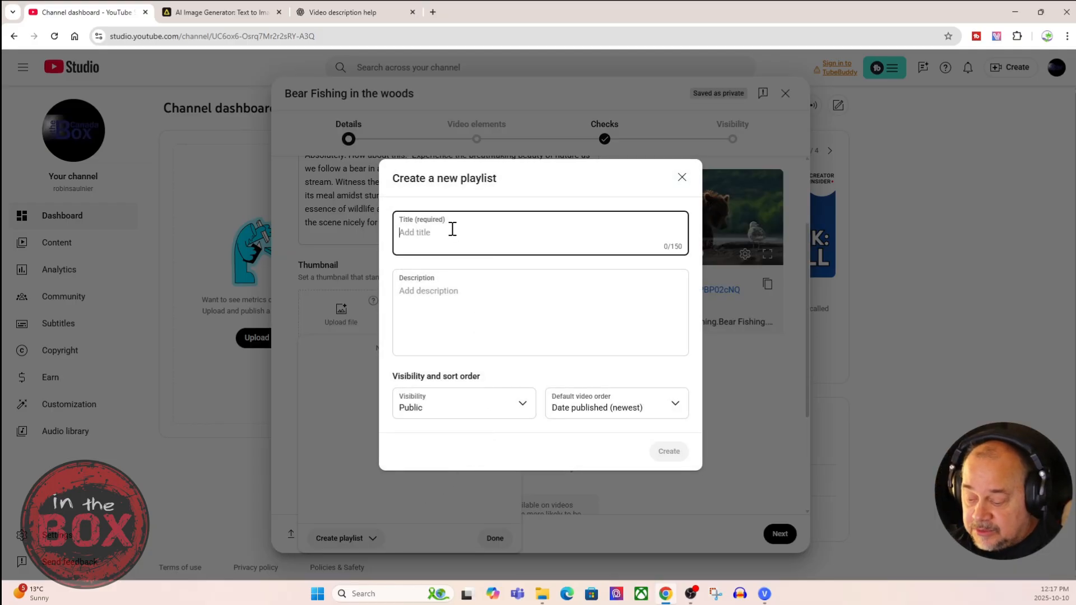
{"action": "type", "text": "Outdoors"}
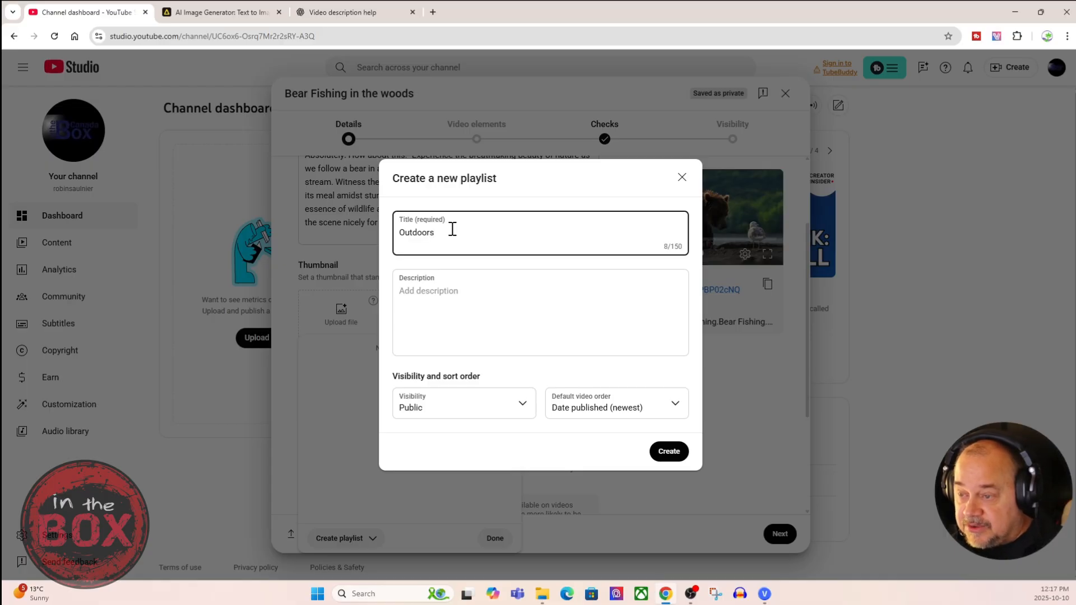
{"action": "left_click", "coordinate": [440, 297]}
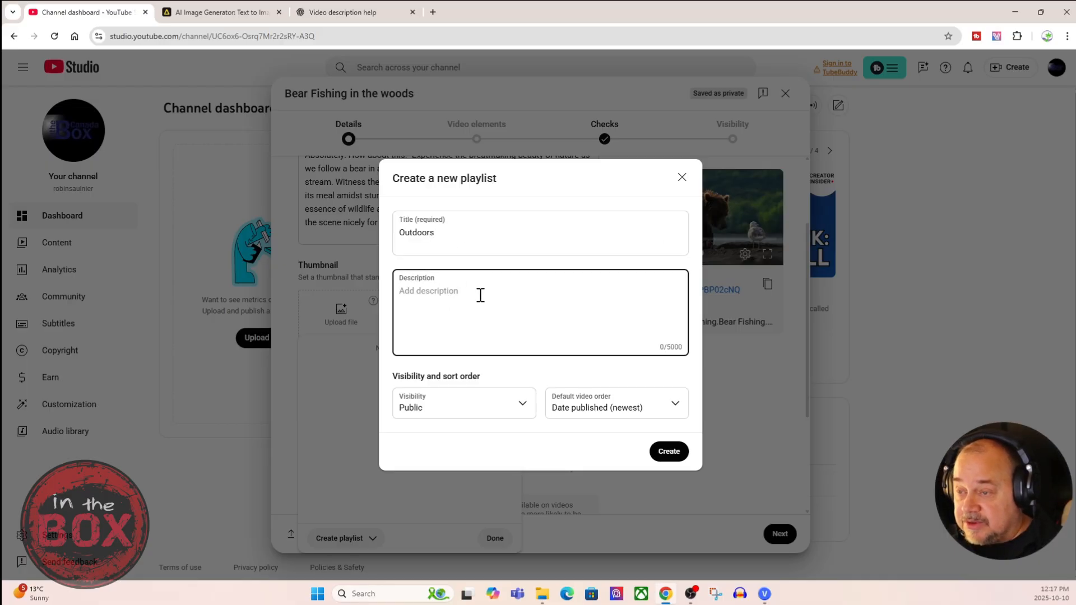
{"action": "type", "text": "Fun outside"}
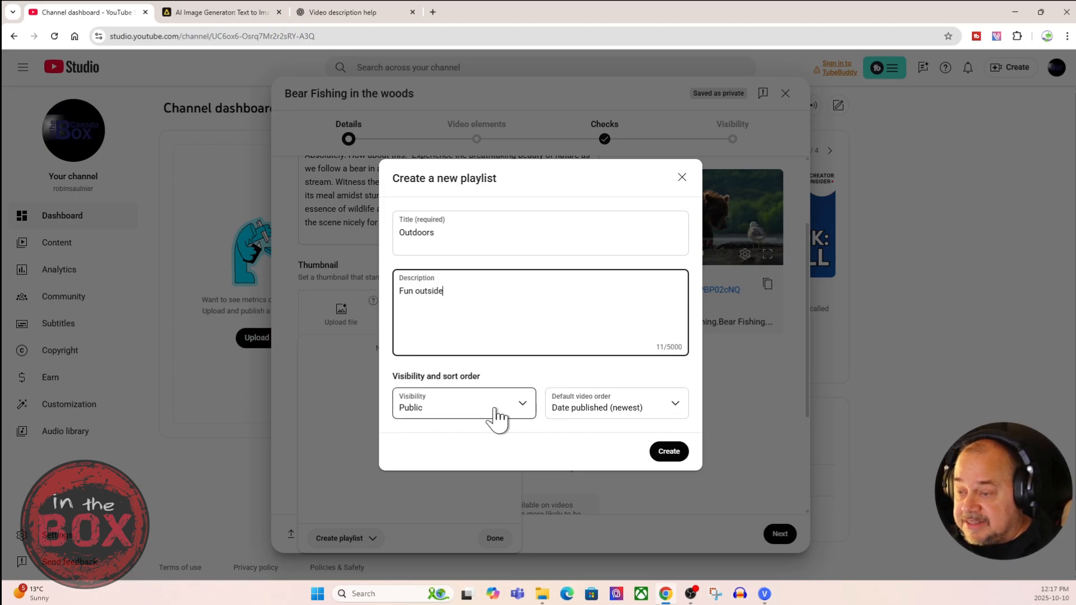
{"action": "left_click", "coordinate": [668, 451]}
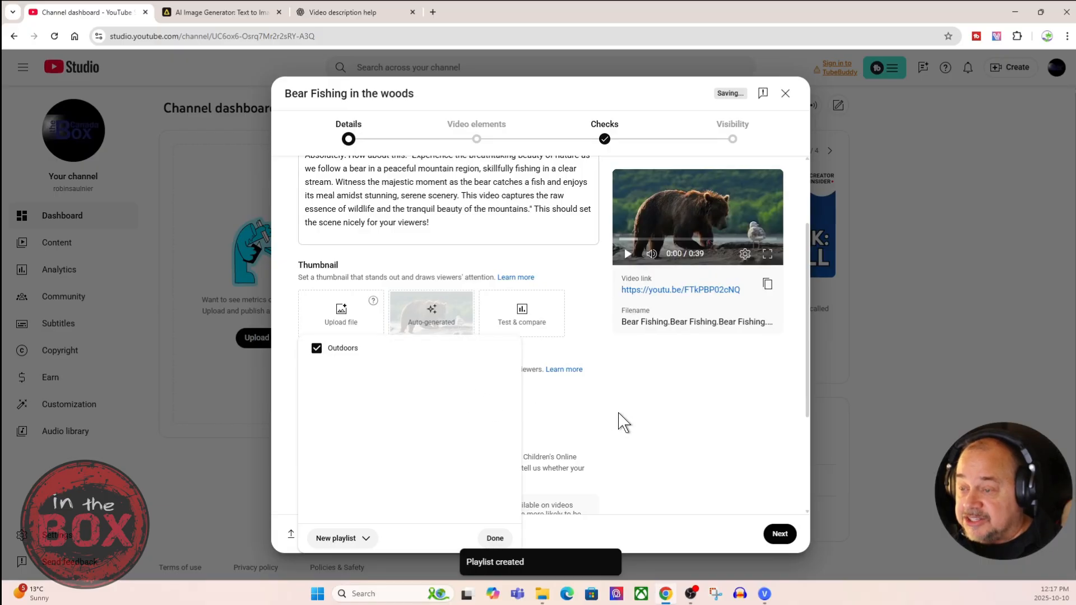
{"action": "left_click", "coordinate": [496, 538]}
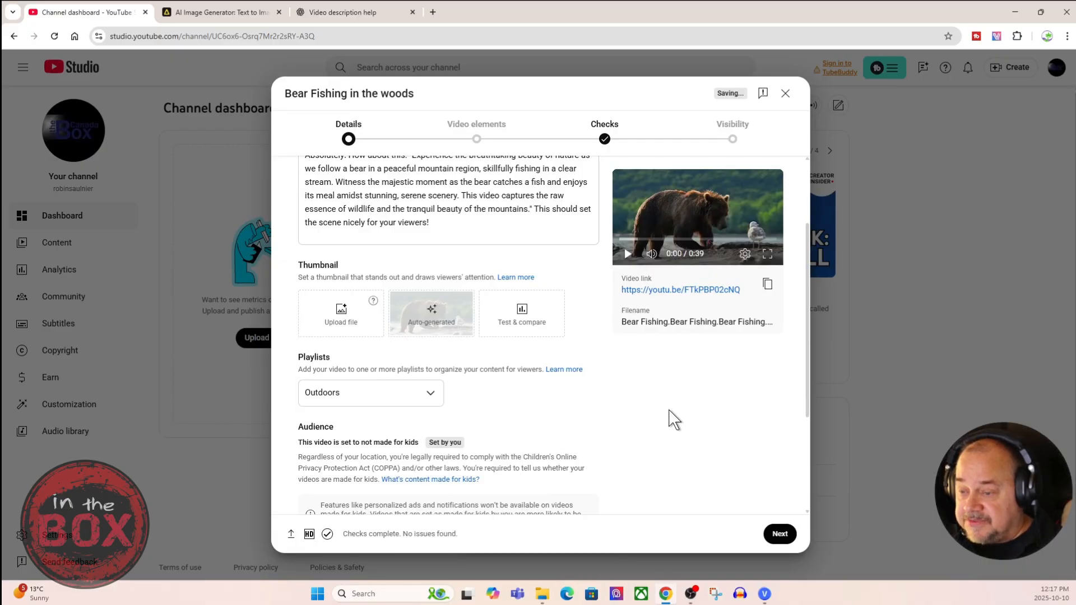
Review the entered details and audience setting, and expand the additional video options.
{"action": "scroll", "coordinate": [662, 410], "scroll_direction": "down", "scroll_amount": 2}
{"action": "scroll", "coordinate": [662, 410], "scroll_direction": "down", "scroll_amount": 1}
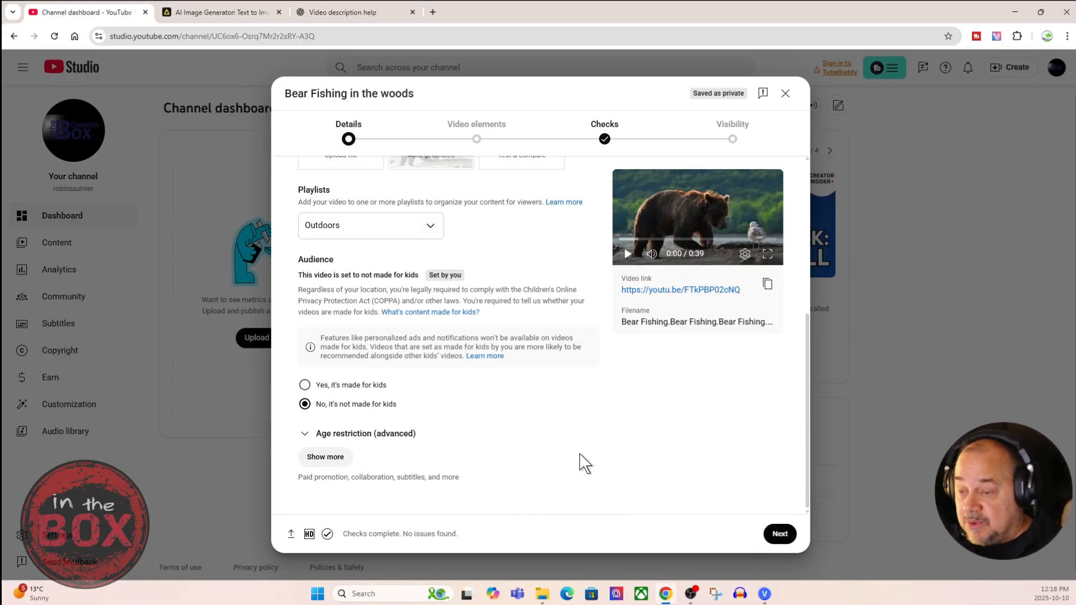
{"action": "scroll", "coordinate": [633, 454], "scroll_direction": "up", "scroll_amount": 1}
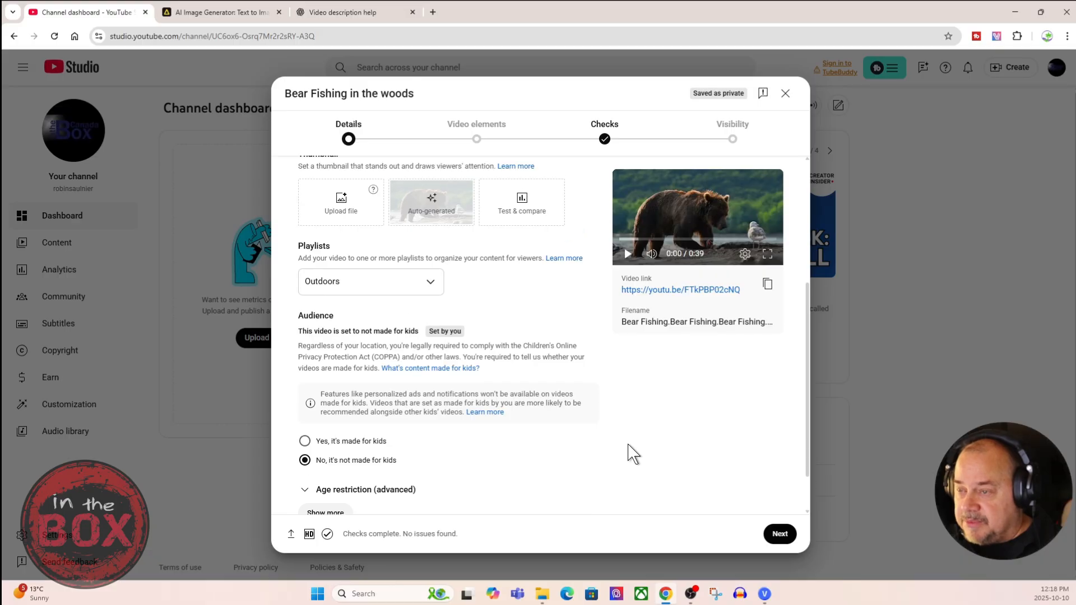
{"action": "scroll", "coordinate": [616, 451], "scroll_direction": "down", "scroll_amount": 1}
{"action": "scroll", "coordinate": [608, 447], "scroll_direction": "up", "scroll_amount": 5}
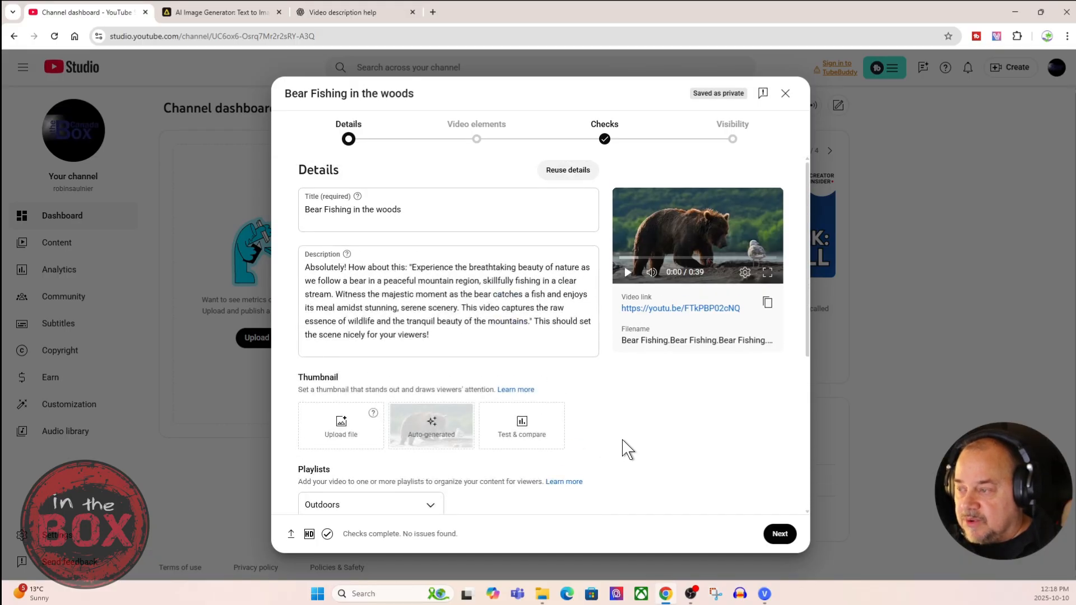
{"action": "scroll", "coordinate": [639, 448], "scroll_direction": "down", "scroll_amount": 4}
{"action": "scroll", "coordinate": [650, 451], "scroll_direction": "down", "scroll_amount": 1}
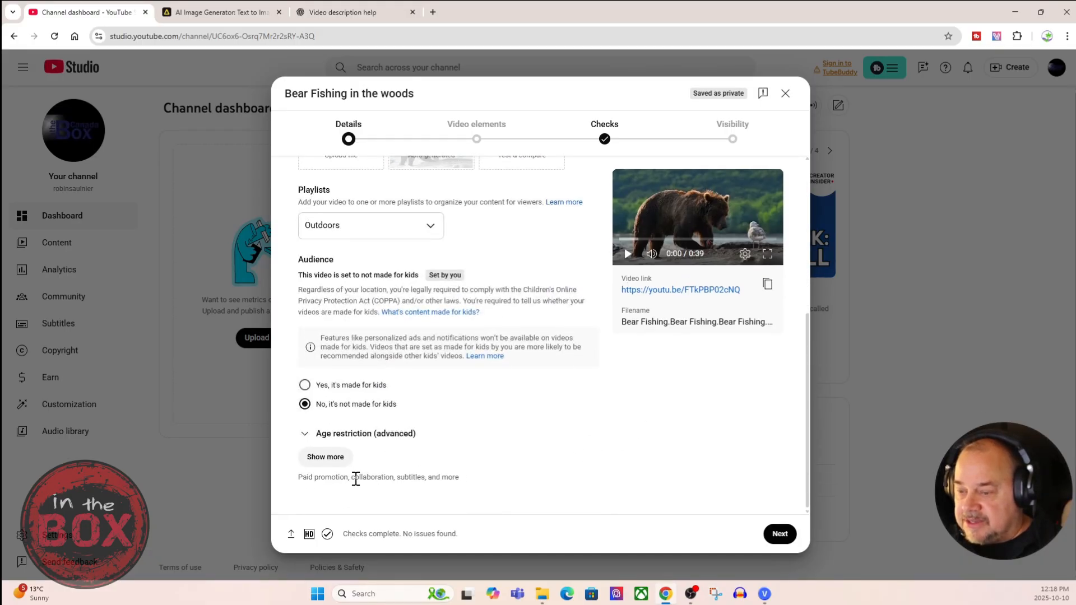
{"action": "left_click", "coordinate": [325, 456]}
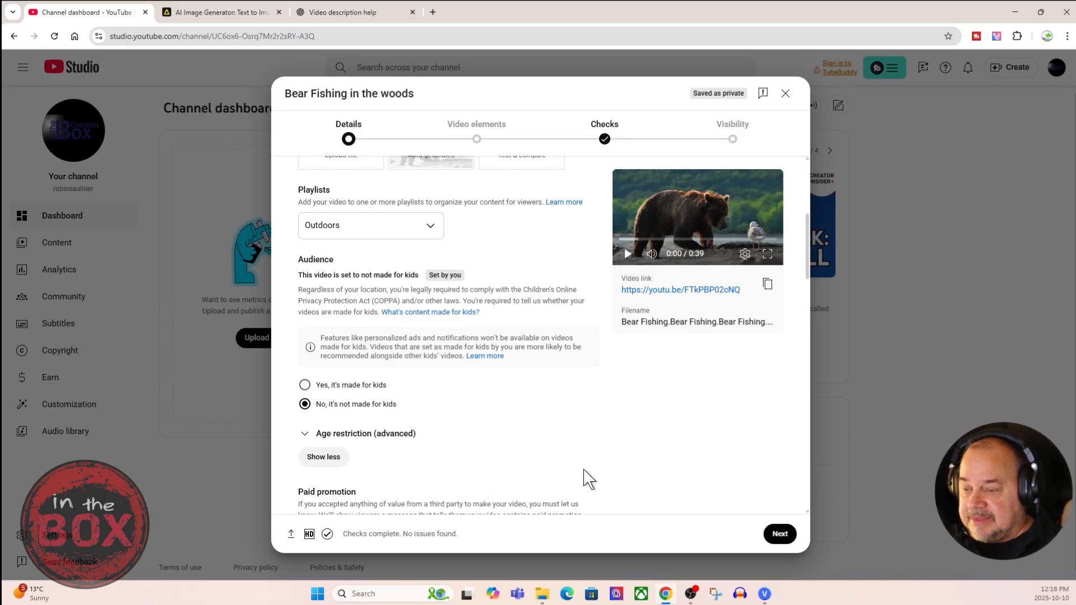
Answer No to the altered content question for the video.
{"action": "scroll", "coordinate": [594, 451], "scroll_direction": "down", "scroll_amount": 4}
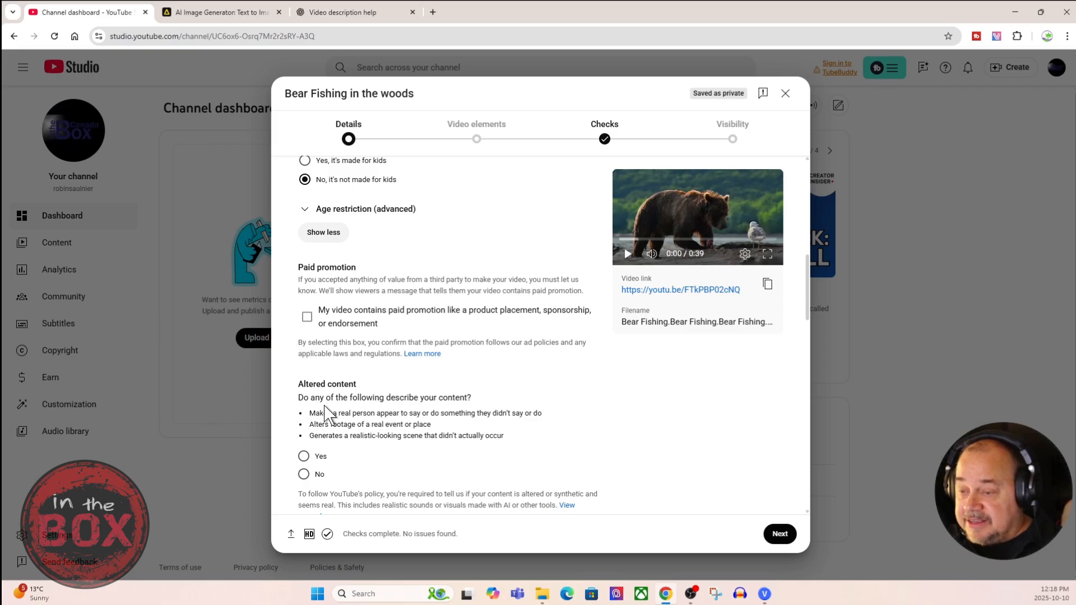
{"action": "scroll", "coordinate": [583, 440], "scroll_direction": "down", "scroll_amount": 2}
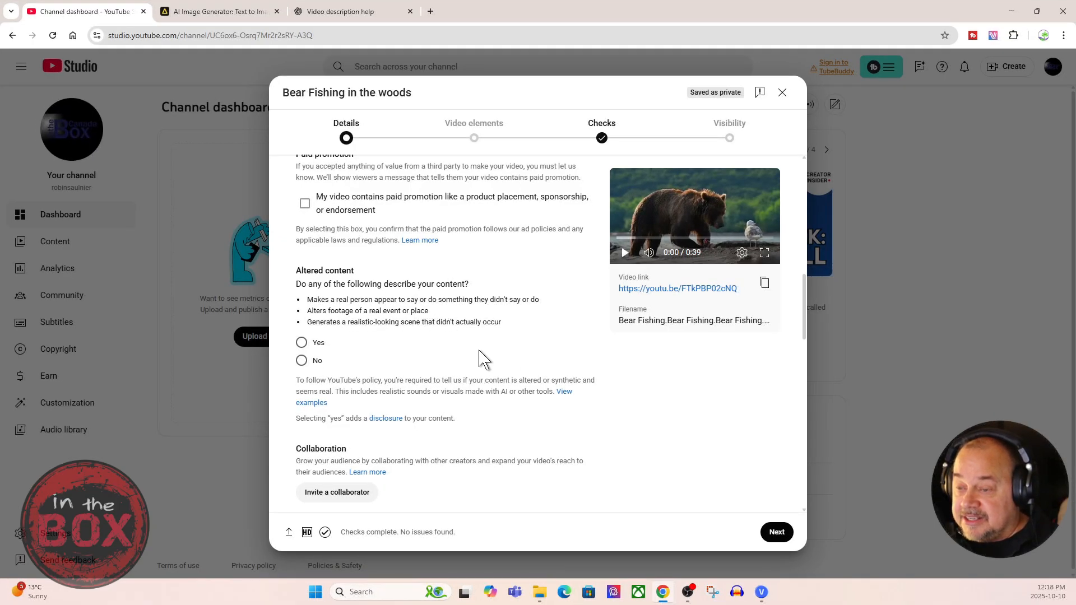
{"action": "scroll", "coordinate": [629, 404], "scroll_direction": "down", "scroll_amount": 2}
{"action": "scroll", "coordinate": [661, 408], "scroll_direction": "down", "scroll_amount": 4}
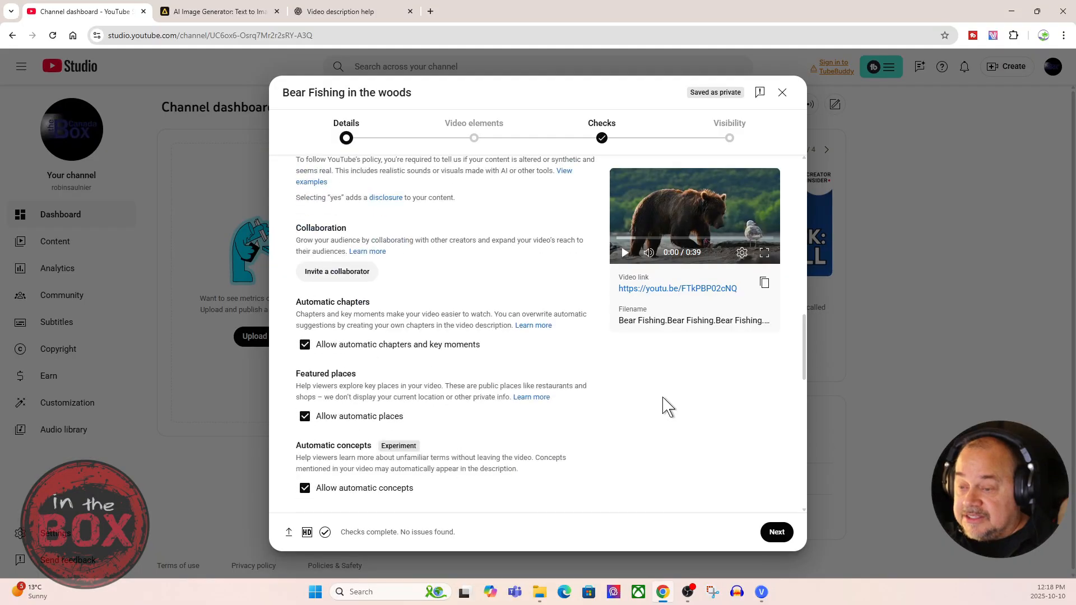
{"action": "scroll", "coordinate": [628, 404], "scroll_direction": "up", "scroll_amount": 4}
{"action": "scroll", "coordinate": [616, 402], "scroll_direction": "up", "scroll_amount": 3}
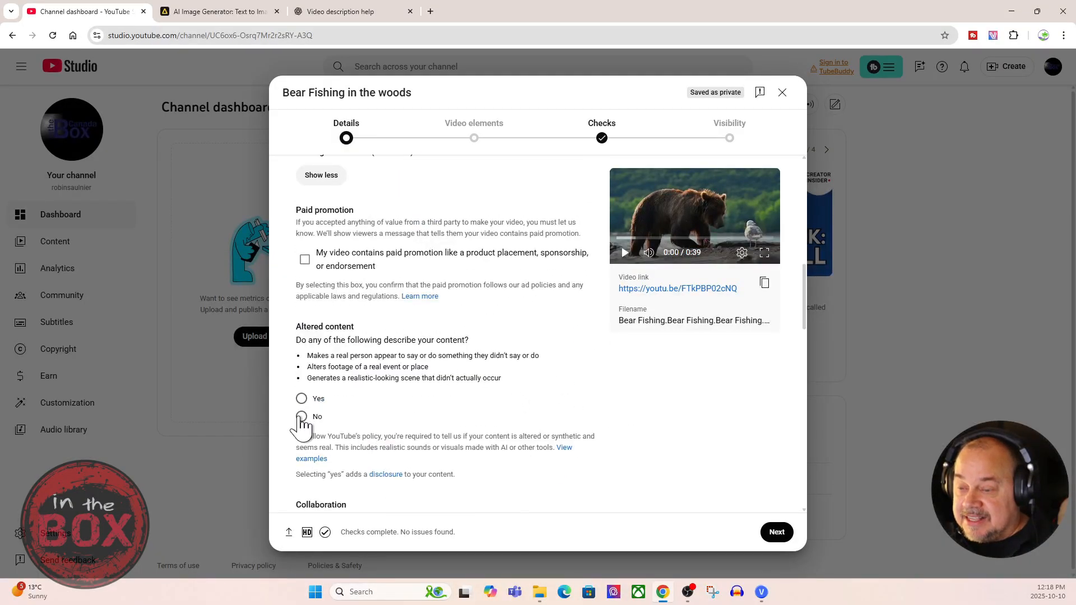
{"action": "left_click", "coordinate": [301, 416]}
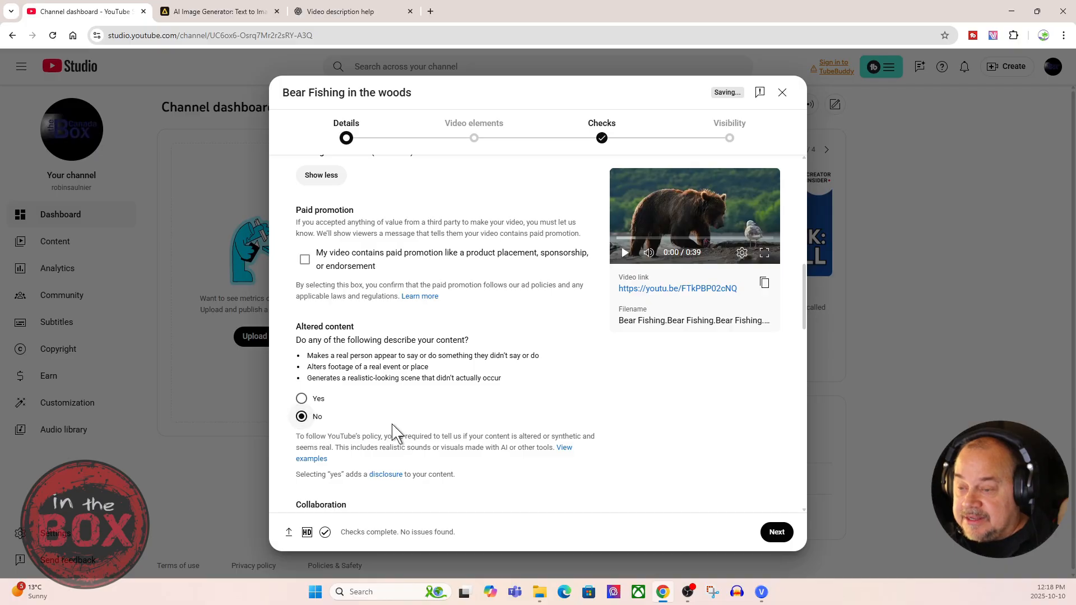
Examine the remaining video options from altered content and collaboration through automatic chapters, places and concepts to license and Shorts remixing.
{"action": "scroll", "coordinate": [451, 415], "scroll_direction": "down", "scroll_amount": 1}
{"action": "scroll", "coordinate": [448, 419], "scroll_direction": "down", "scroll_amount": 1}
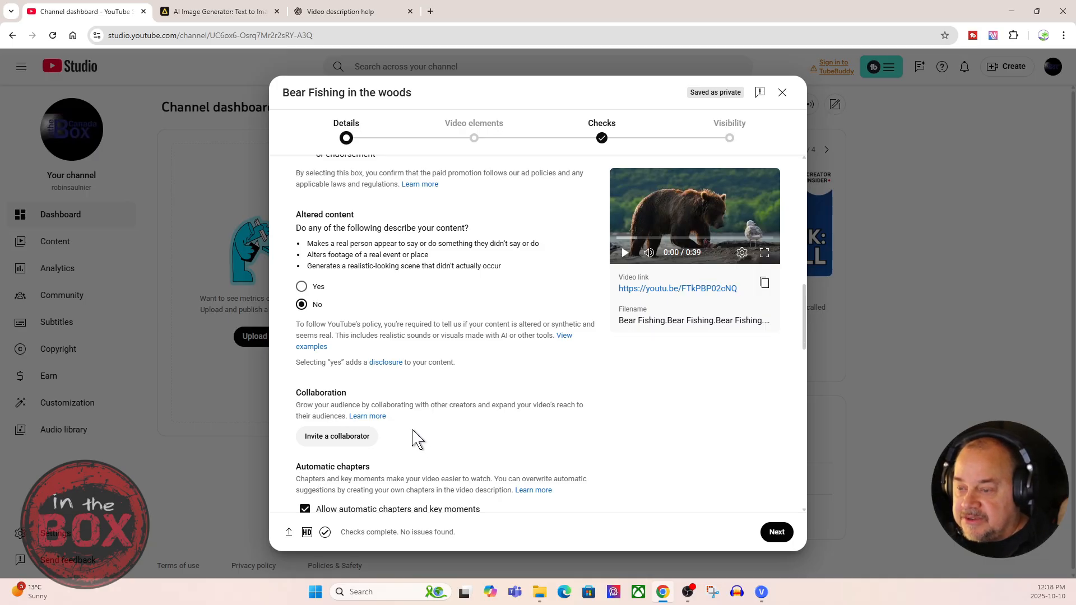
{"action": "scroll", "coordinate": [432, 434], "scroll_direction": "down", "scroll_amount": 2}
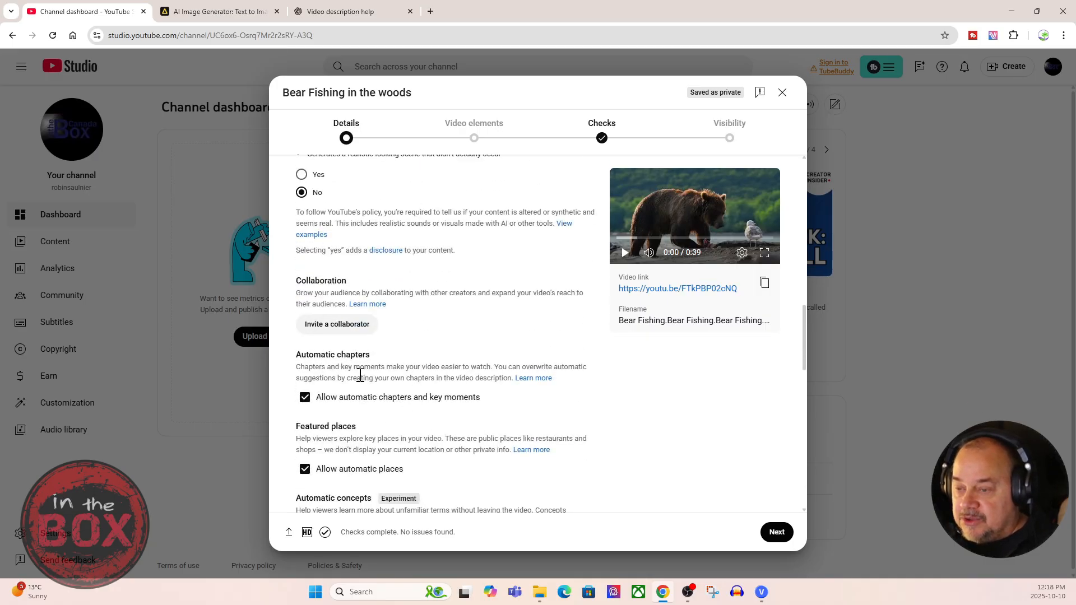
{"action": "scroll", "coordinate": [440, 409], "scroll_direction": "down", "scroll_amount": 2}
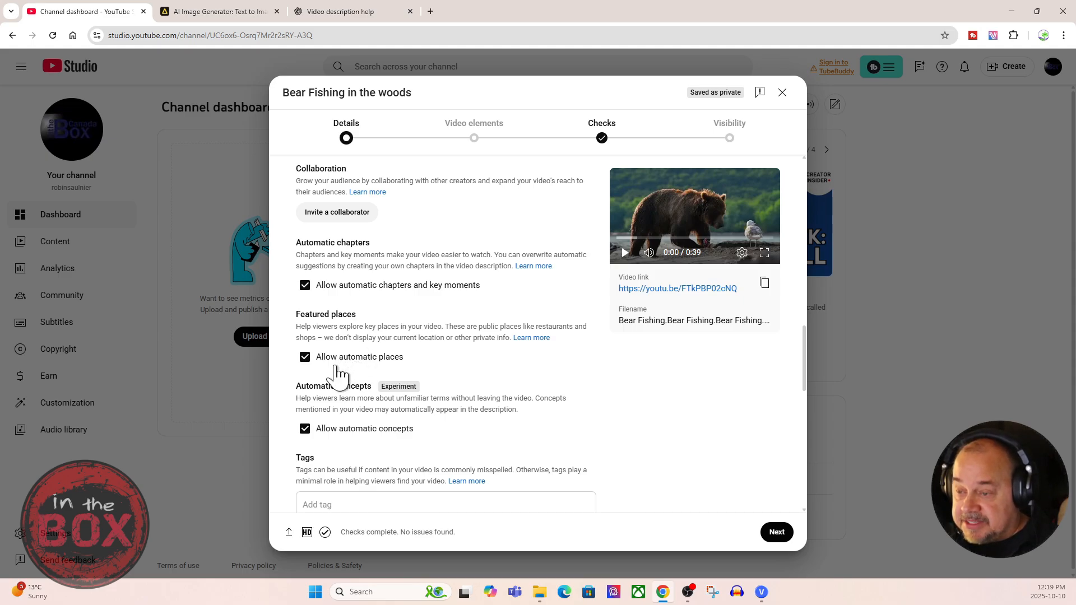
{"action": "scroll", "coordinate": [334, 386], "scroll_direction": "down", "scroll_amount": 2}
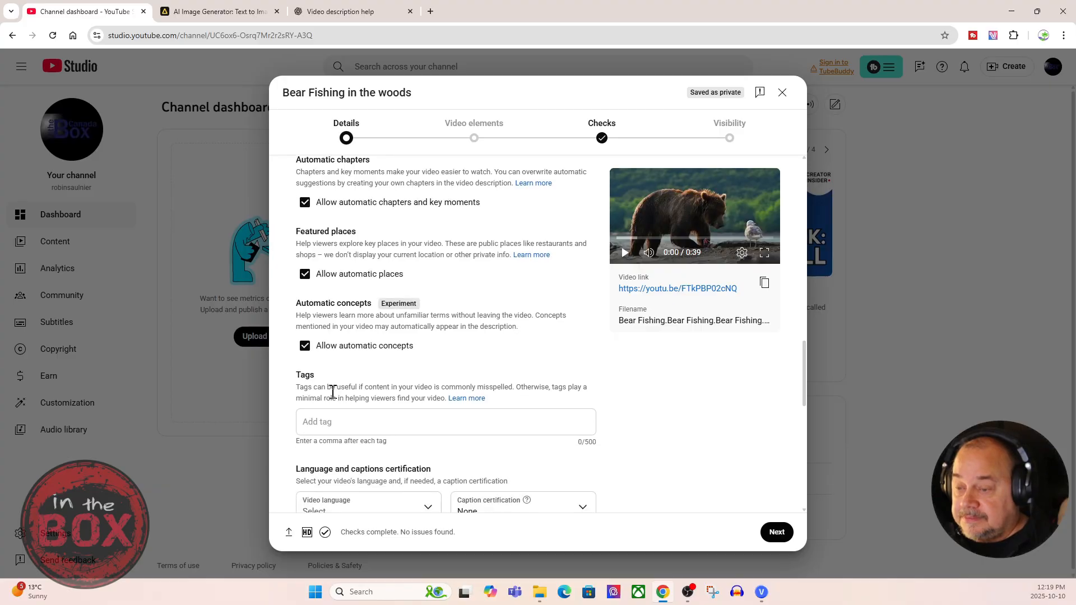
{"action": "scroll", "coordinate": [344, 402], "scroll_direction": "down", "scroll_amount": 3}
{"action": "scroll", "coordinate": [407, 424], "scroll_direction": "down", "scroll_amount": 4}
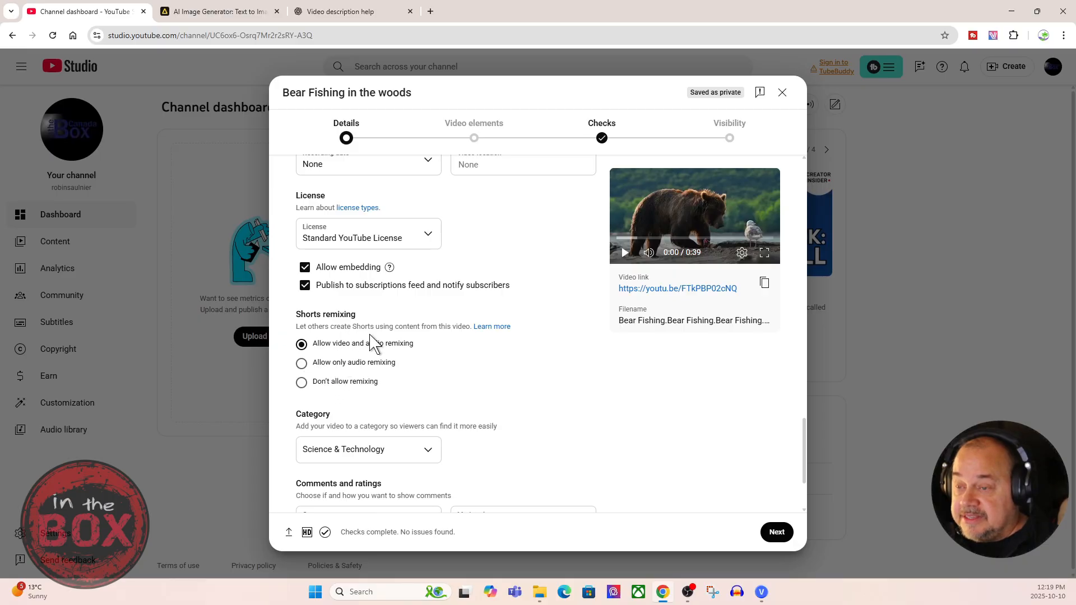
Add the tags "Bear in the wood" and "bear fishing" to the video.
{"action": "scroll", "coordinate": [370, 342], "scroll_direction": "up", "scroll_amount": 5}
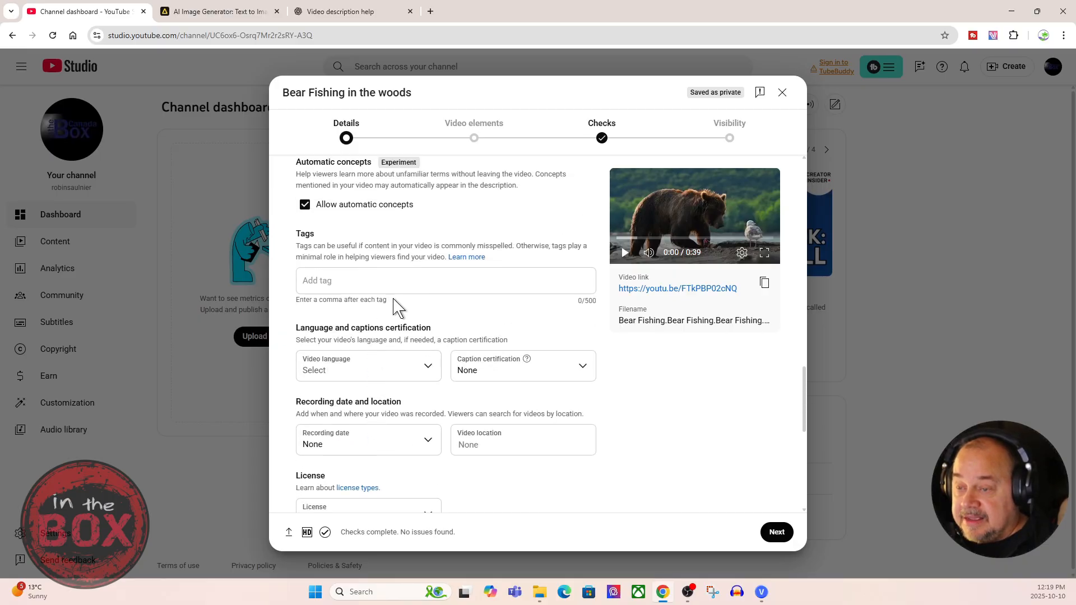
{"action": "left_click", "coordinate": [345, 286]}
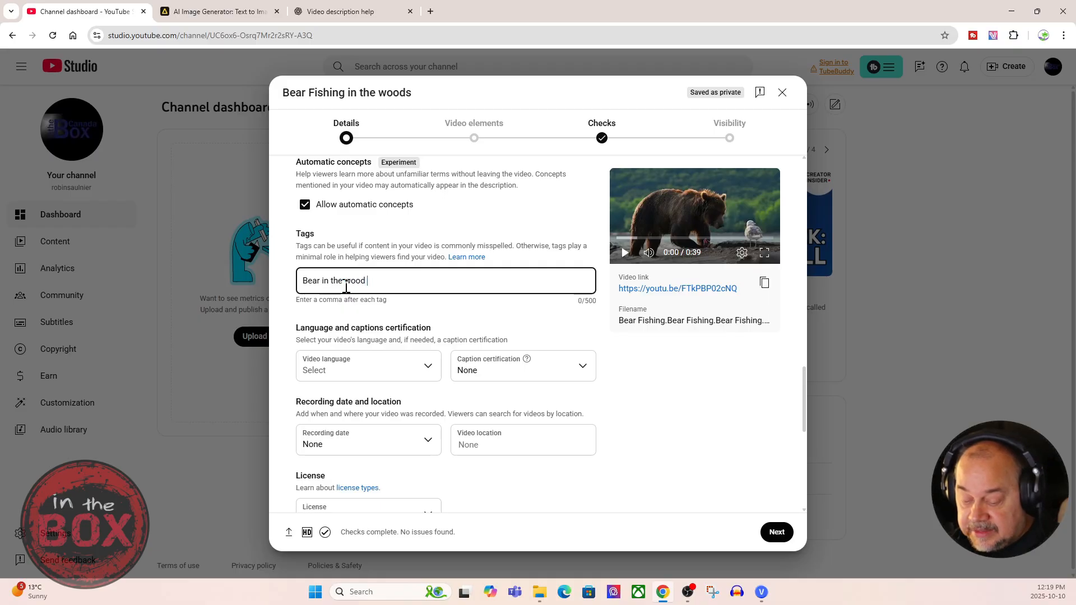
{"action": "key", "text": "Return"}
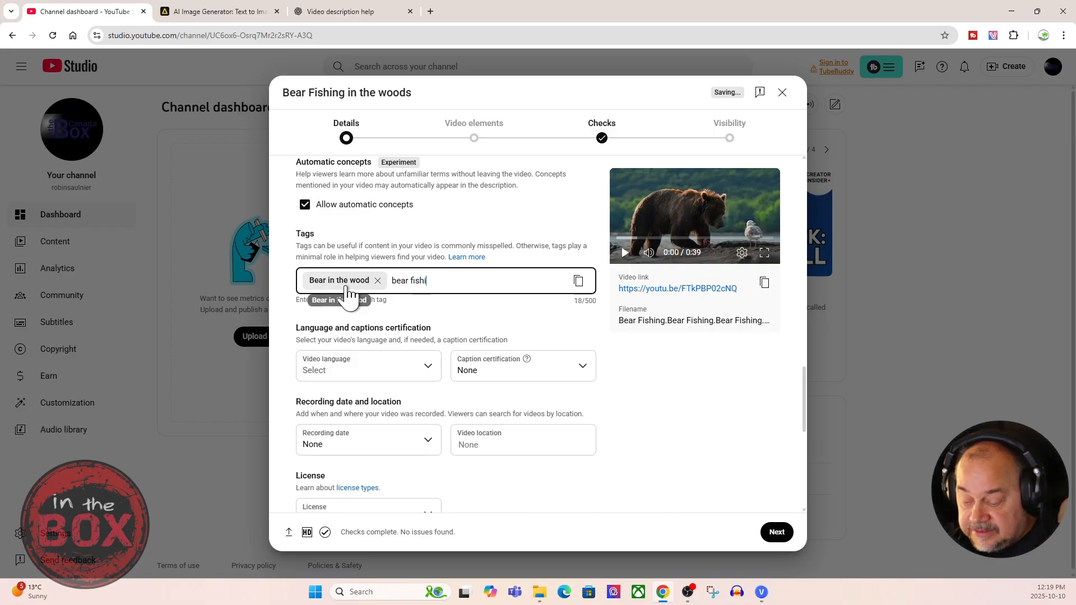
{"action": "type", "text": "bear fishing"}
{"action": "key", "text": "Return"}
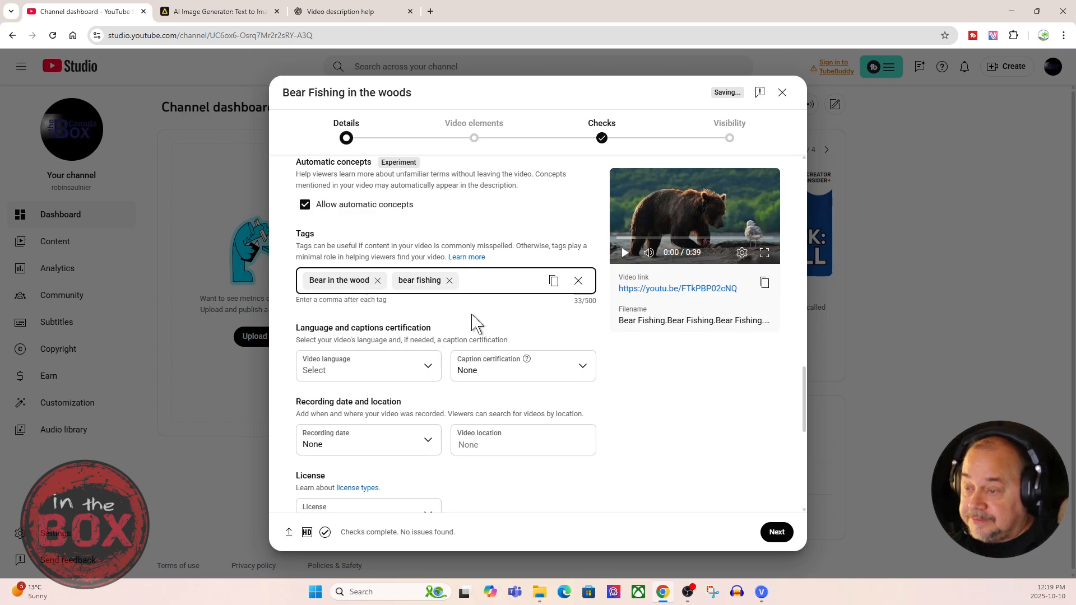
Set the video language to English (United States).
{"action": "scroll", "coordinate": [423, 414], "scroll_direction": "down", "scroll_amount": 3}
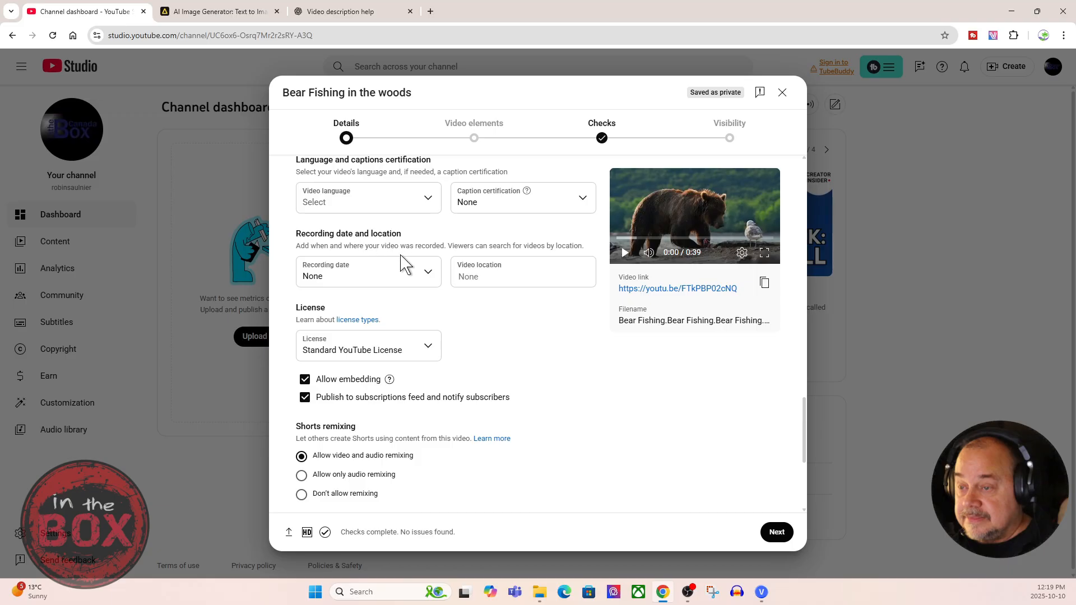
{"action": "scroll", "coordinate": [401, 290], "scroll_direction": "up", "scroll_amount": 1}
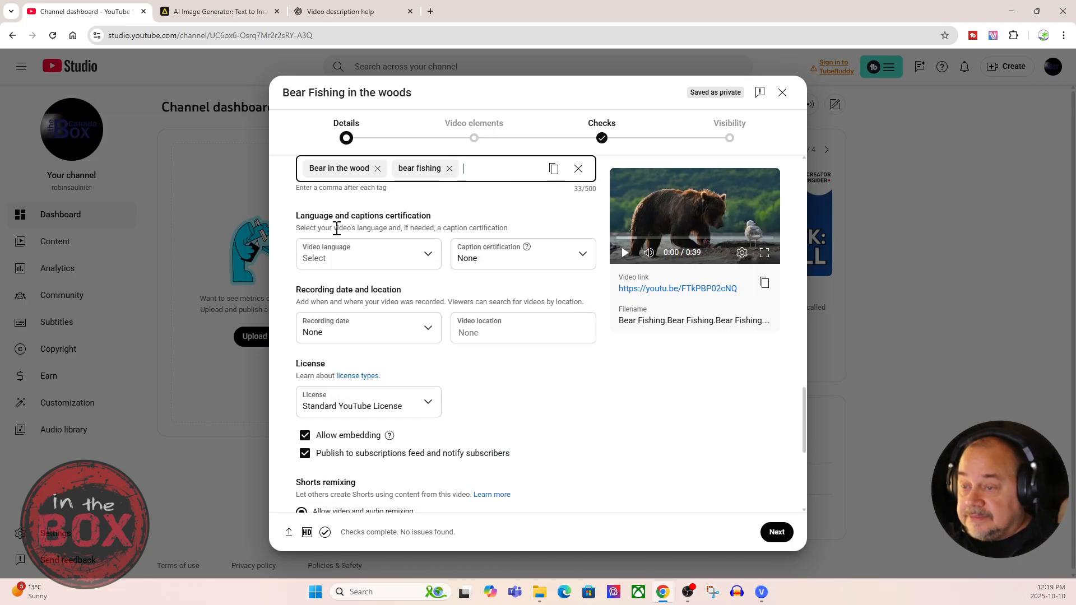
{"action": "left_click", "coordinate": [429, 259]}
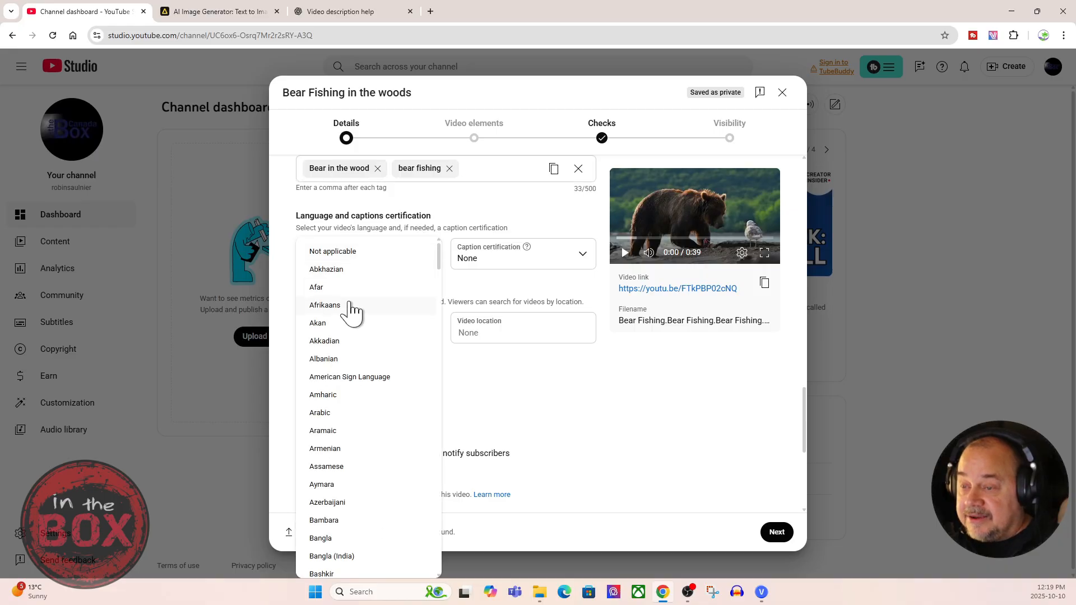
{"action": "scroll", "coordinate": [367, 404], "scroll_direction": "down", "scroll_amount": 3}
{"action": "scroll", "coordinate": [363, 405], "scroll_direction": "down", "scroll_amount": 3}
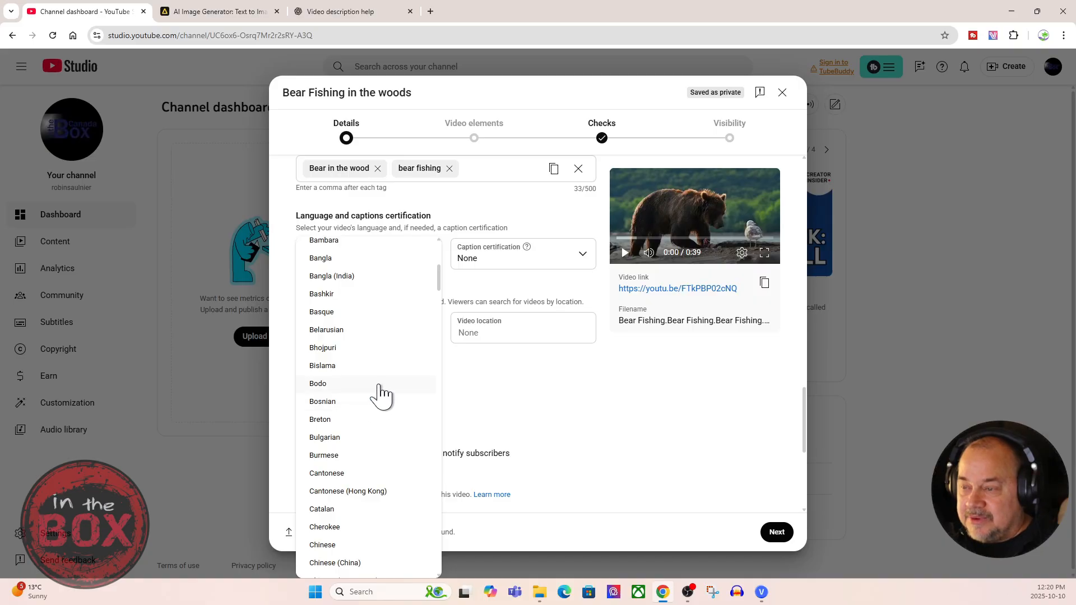
{"action": "scroll", "coordinate": [338, 426], "scroll_direction": "down", "scroll_amount": 3}
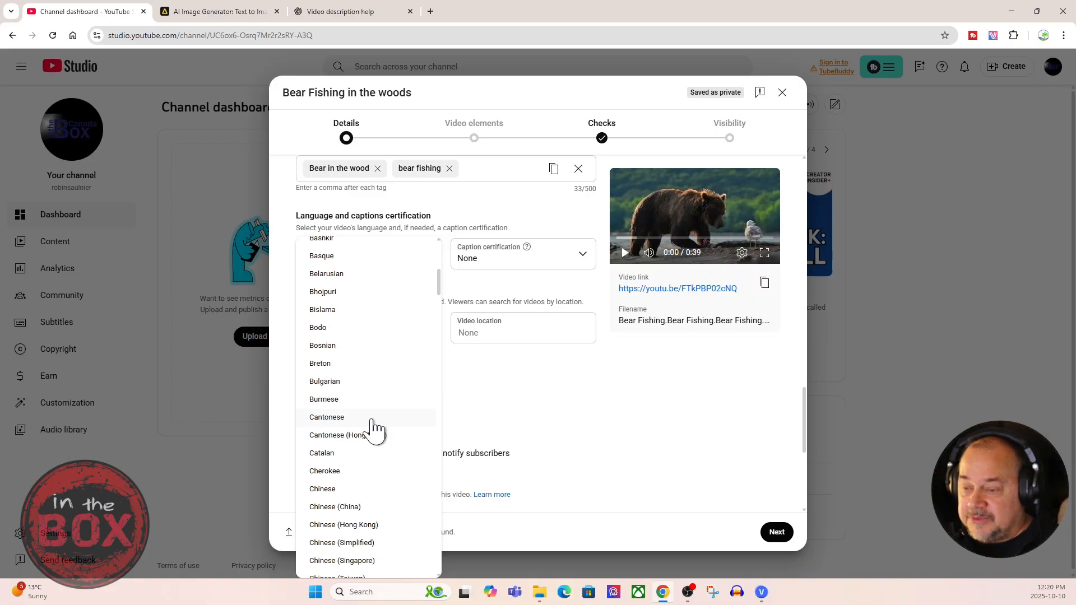
{"action": "scroll", "coordinate": [350, 424], "scroll_direction": "down", "scroll_amount": 4}
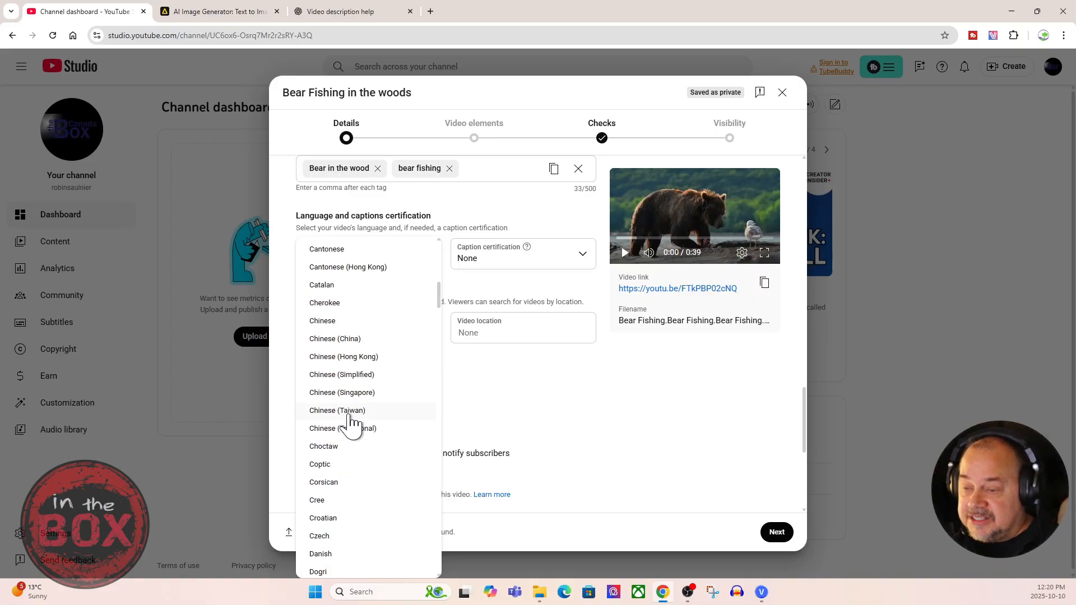
{"action": "scroll", "coordinate": [353, 415], "scroll_direction": "up", "scroll_amount": 2}
{"action": "scroll", "coordinate": [353, 401], "scroll_direction": "down", "scroll_amount": 5}
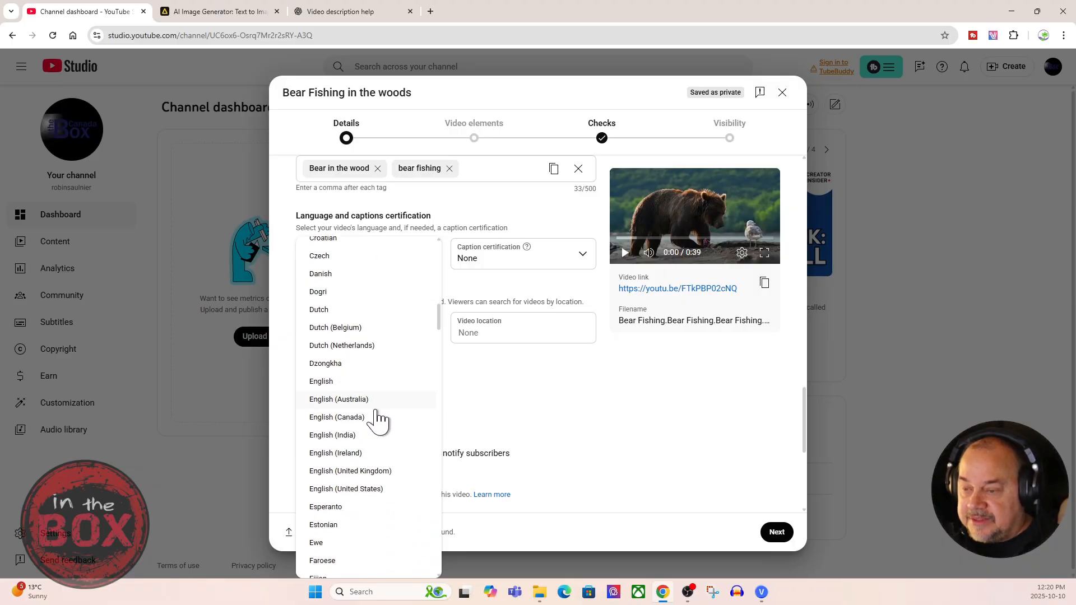
{"action": "left_click", "coordinate": [345, 490]}
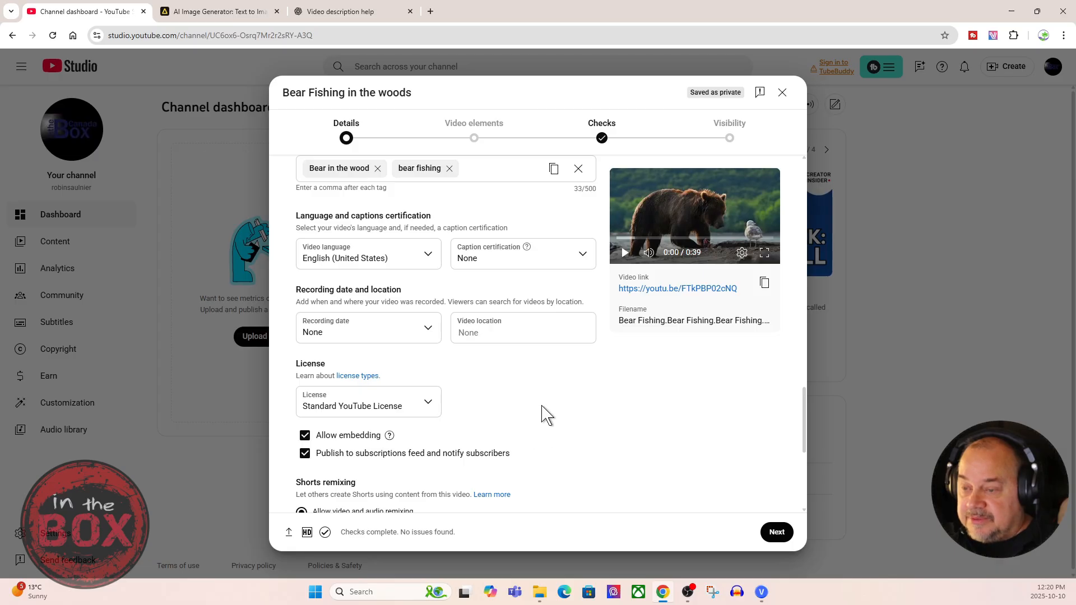
Try the Creative Commons - Attribution license for the video and switch back to the Standard YouTube License.
{"action": "scroll", "coordinate": [566, 402], "scroll_direction": "down", "scroll_amount": 2}
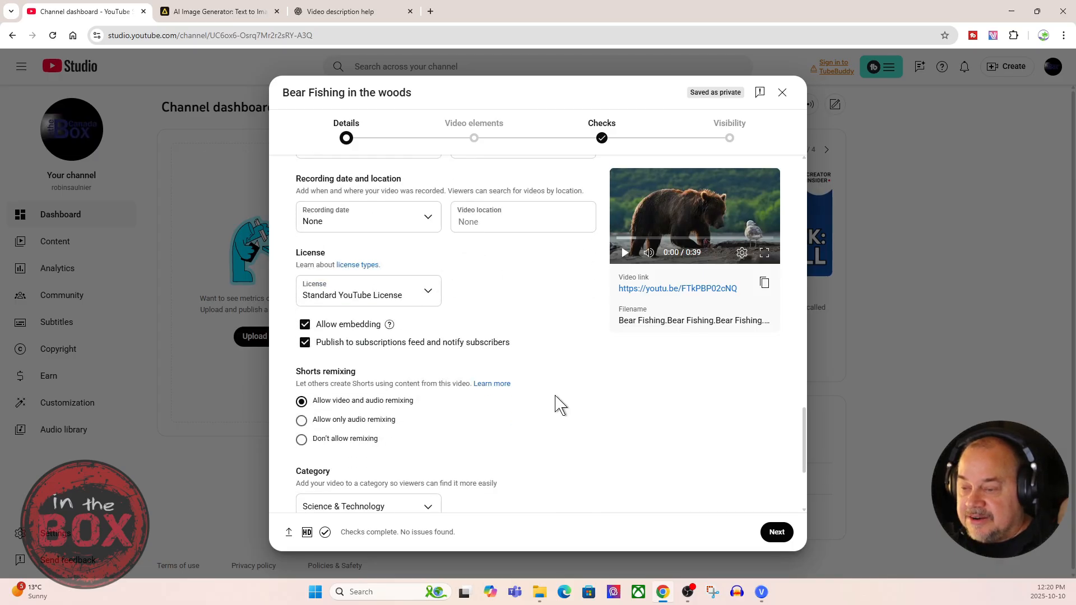
{"action": "left_click", "coordinate": [430, 291]}
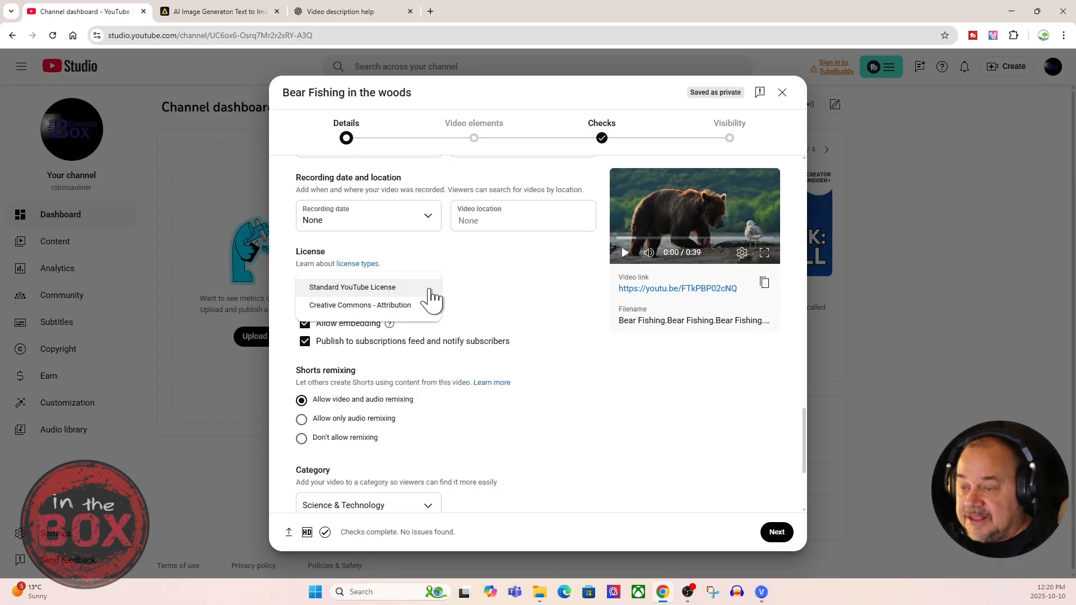
{"action": "left_click", "coordinate": [359, 308]}
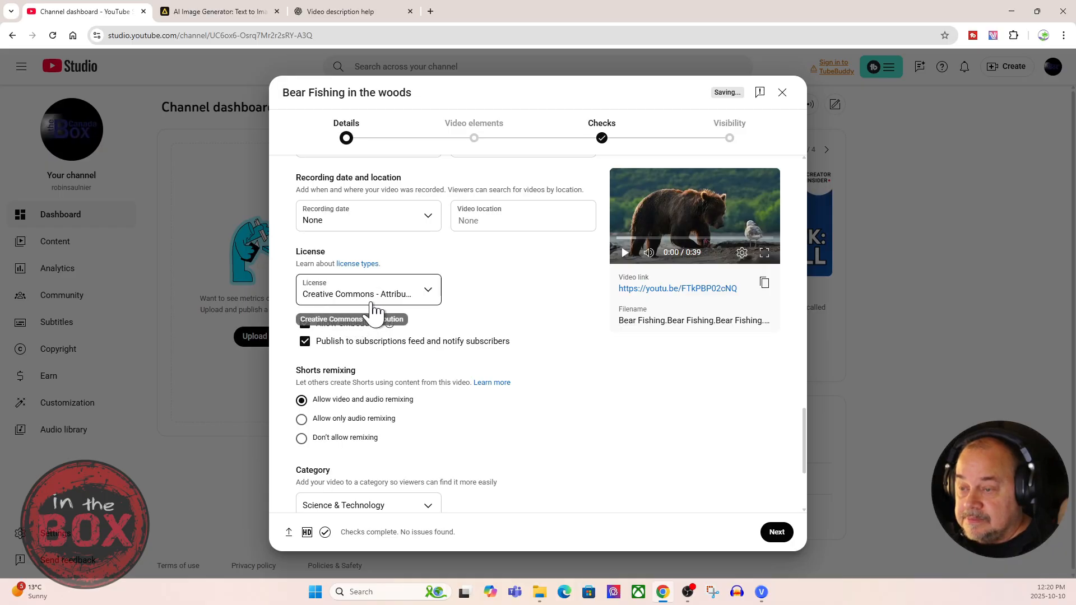
{"action": "left_click", "coordinate": [361, 296]}
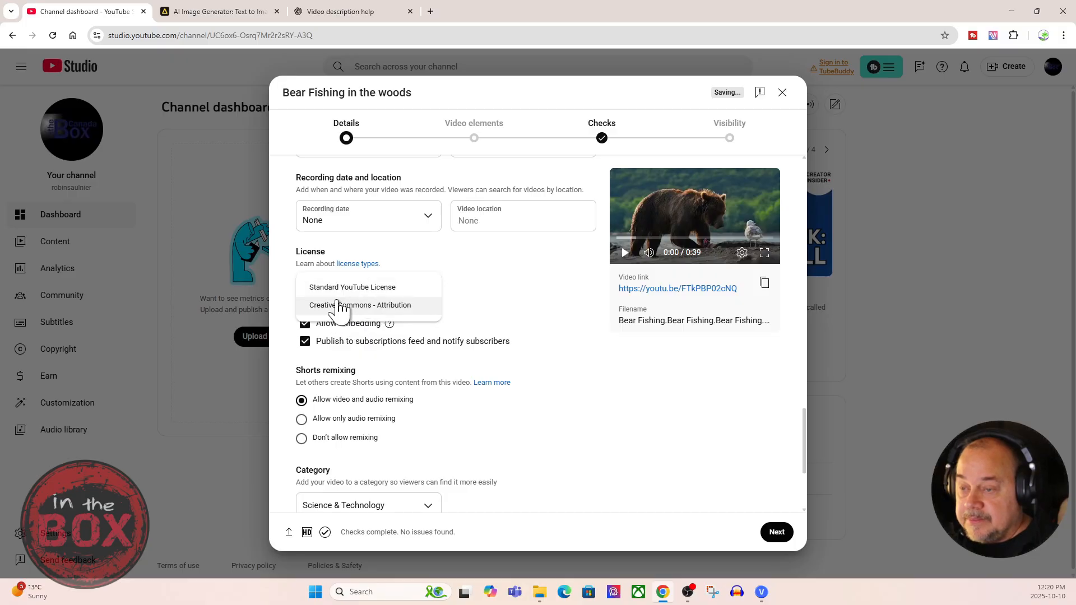
{"action": "left_click", "coordinate": [339, 289]}
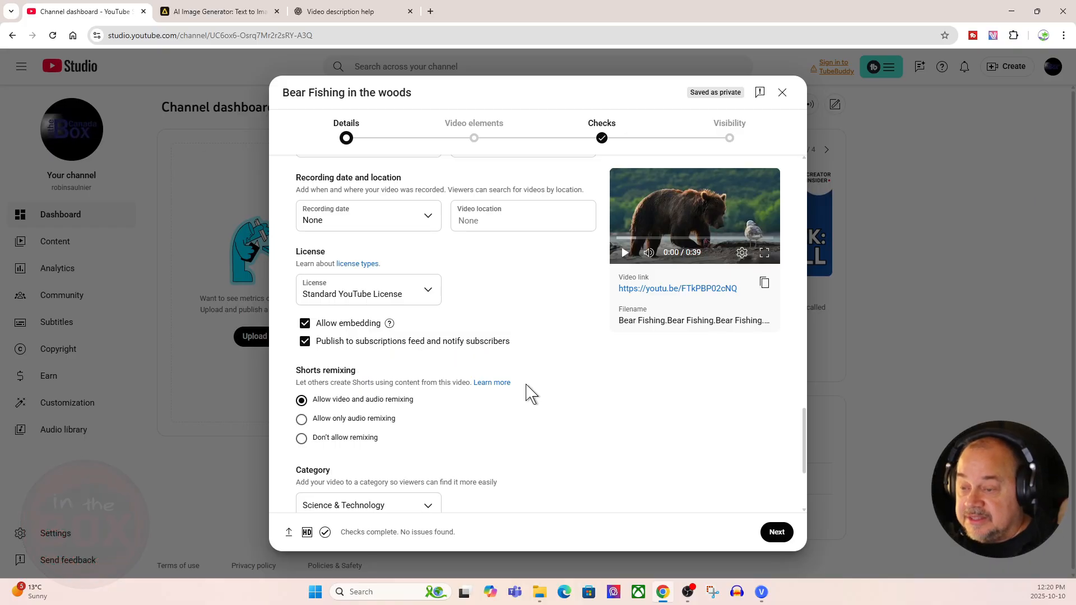
Set the video's category to Pets & Animals.
{"action": "scroll", "coordinate": [490, 389], "scroll_direction": "down", "scroll_amount": 1}
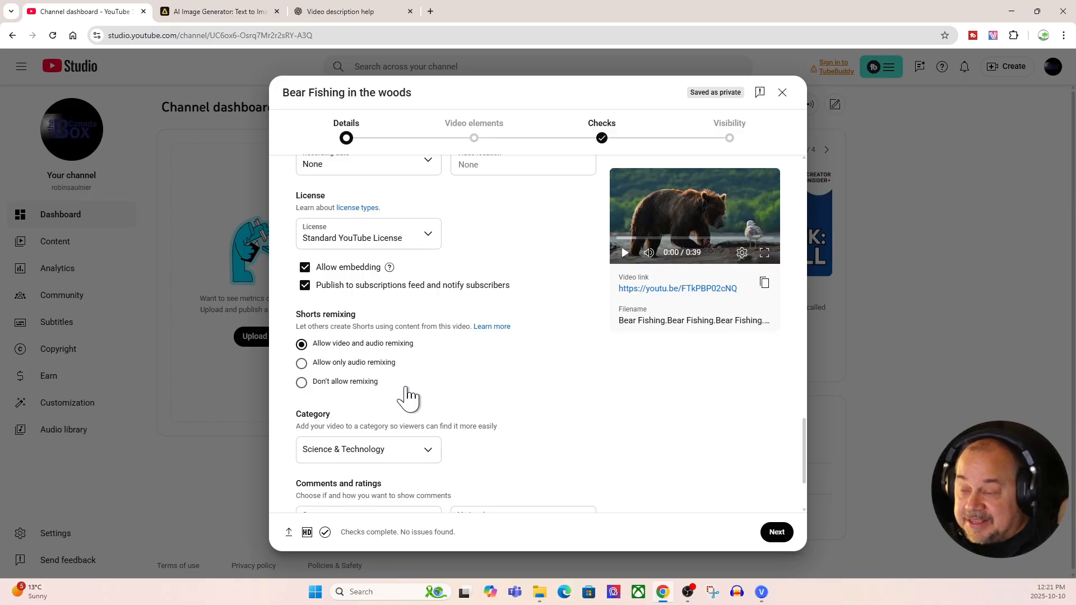
{"action": "scroll", "coordinate": [555, 426], "scroll_direction": "down", "scroll_amount": 1}
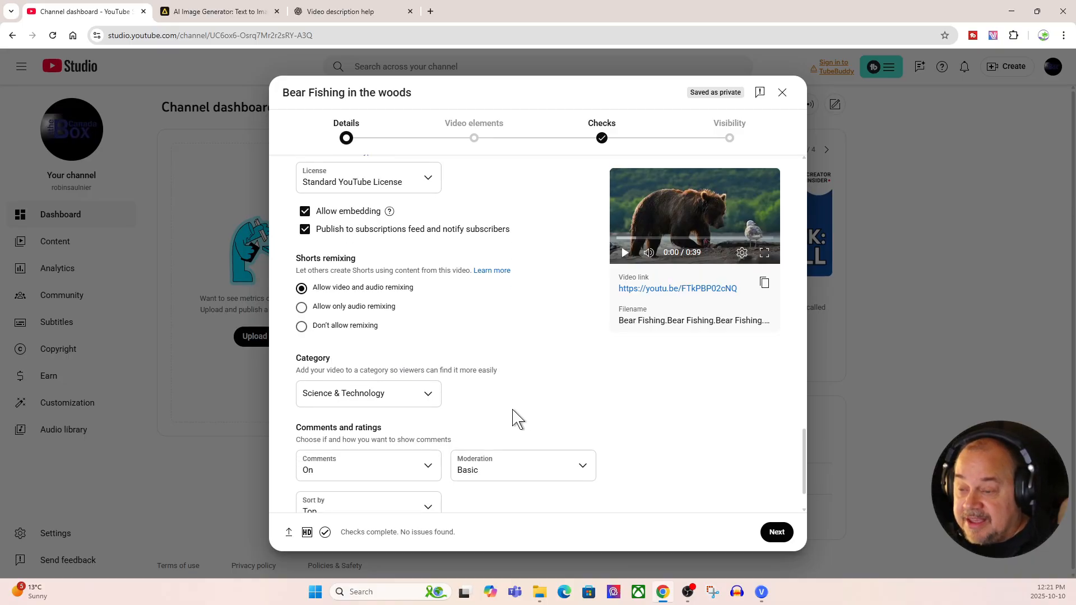
{"action": "scroll", "coordinate": [463, 390], "scroll_direction": "down", "scroll_amount": 1}
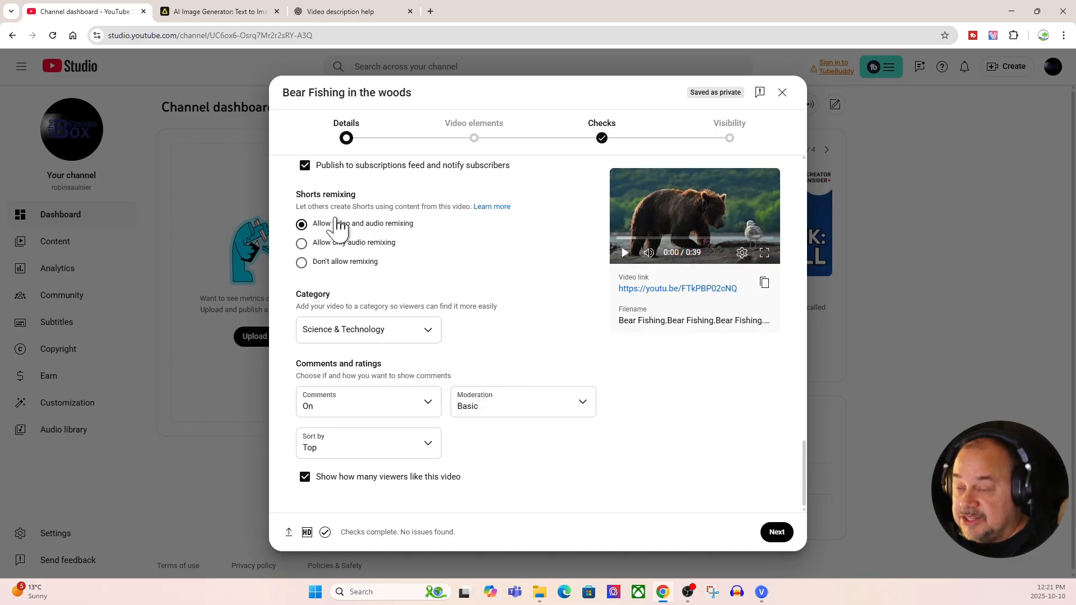
{"action": "left_click", "coordinate": [426, 334]}
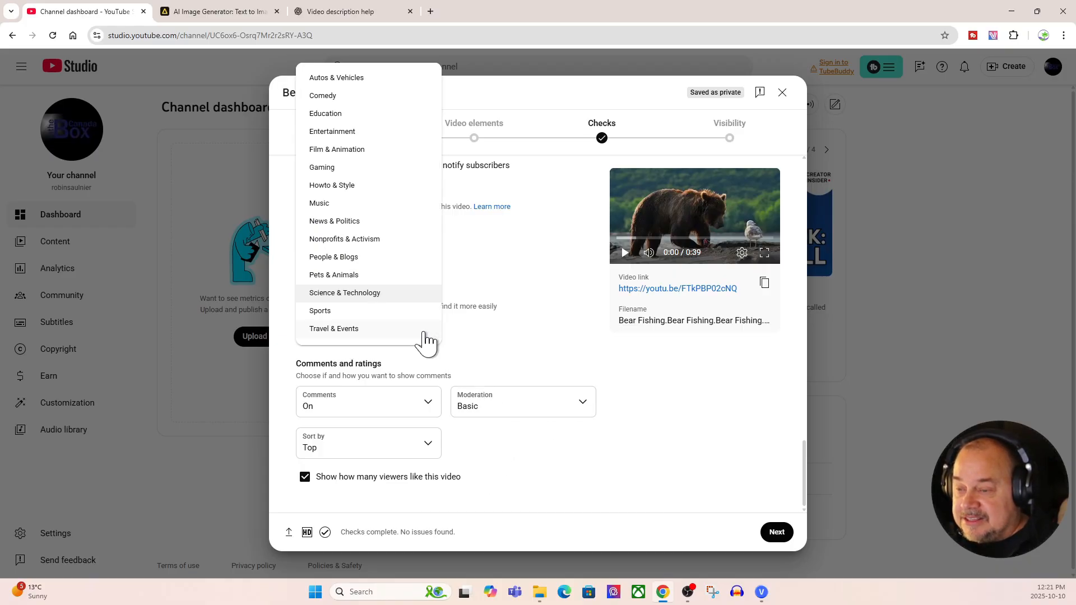
{"action": "left_click", "coordinate": [338, 276]}
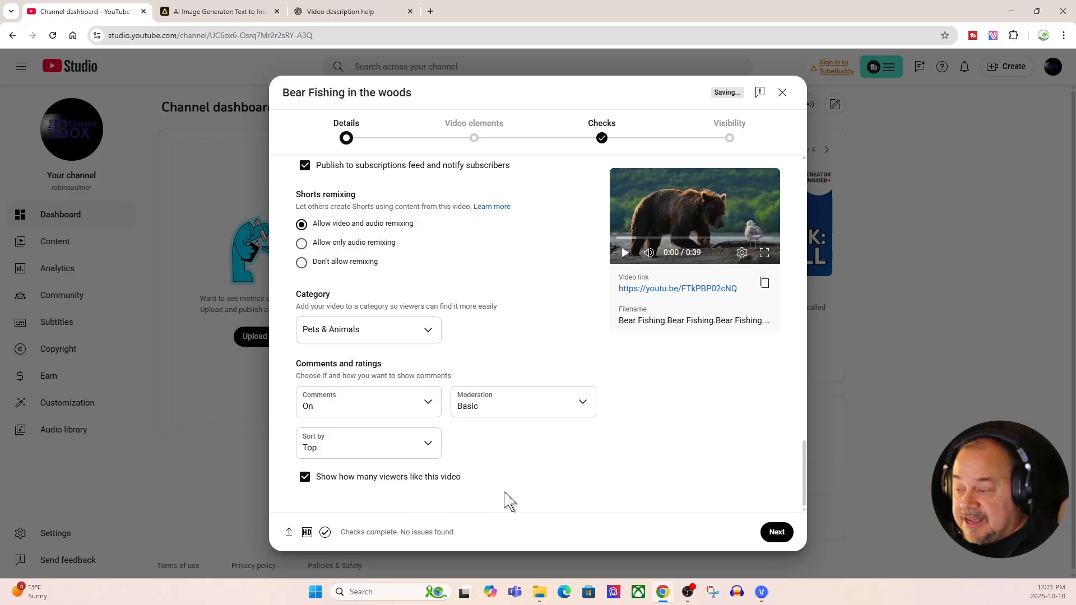
Look back over the entered details up to the title and play the uploaded video's preview.
{"action": "scroll", "coordinate": [482, 431], "scroll_direction": "up", "scroll_amount": 15}
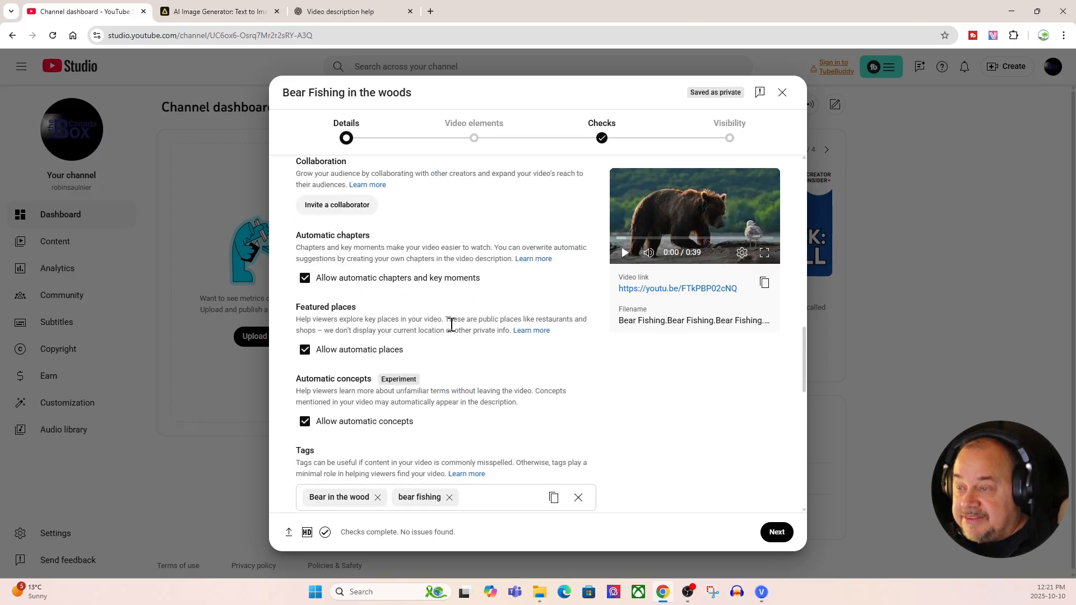
{"action": "scroll", "coordinate": [445, 400], "scroll_direction": "up", "scroll_amount": 2}
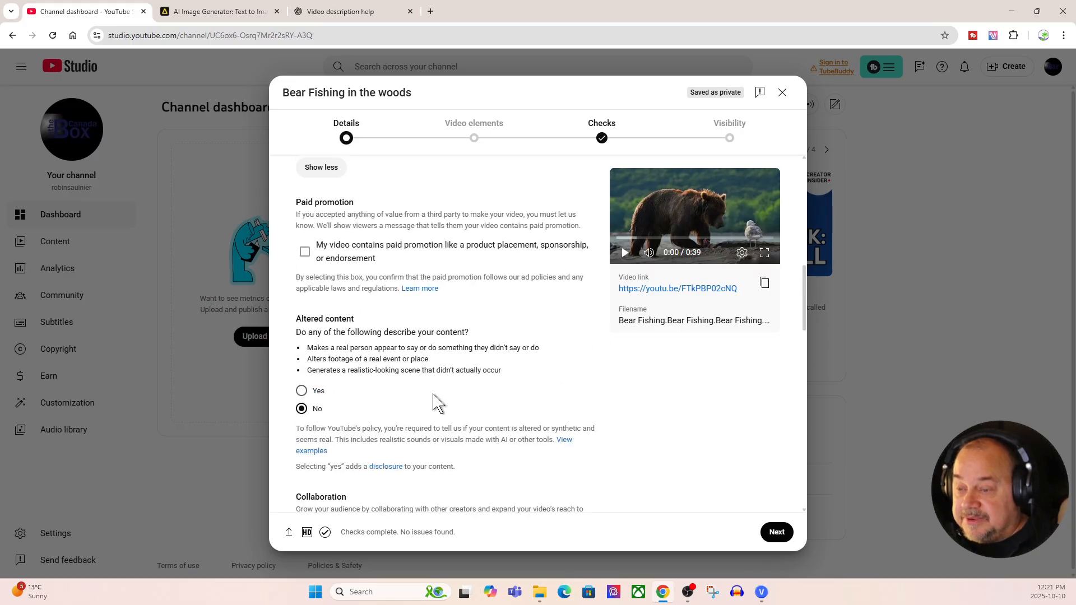
{"action": "scroll", "coordinate": [435, 401], "scroll_direction": "up", "scroll_amount": 10}
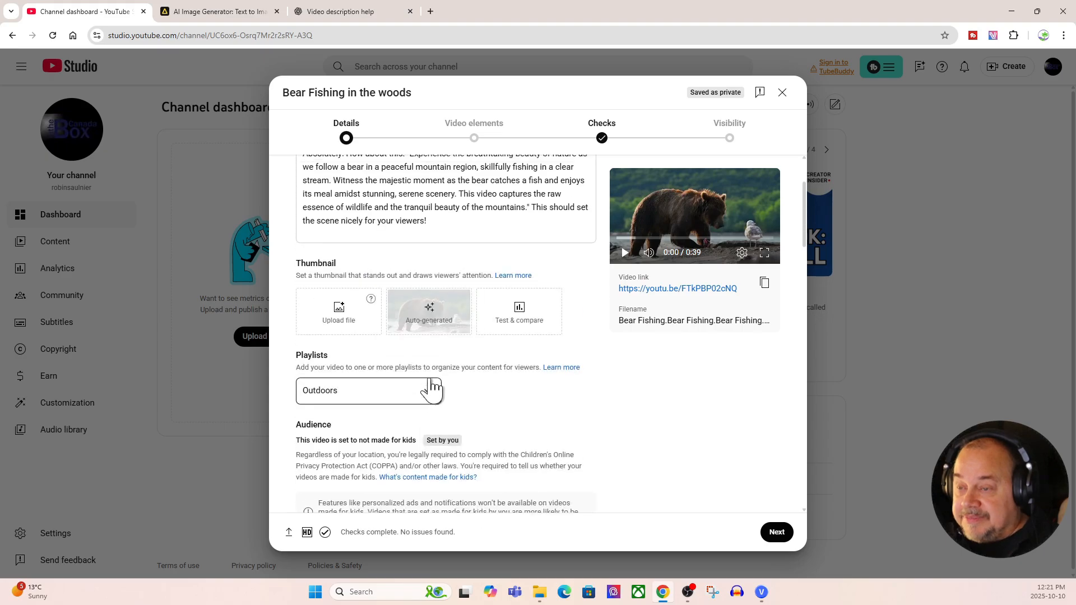
{"action": "scroll", "coordinate": [431, 388], "scroll_direction": "up", "scroll_amount": 3}
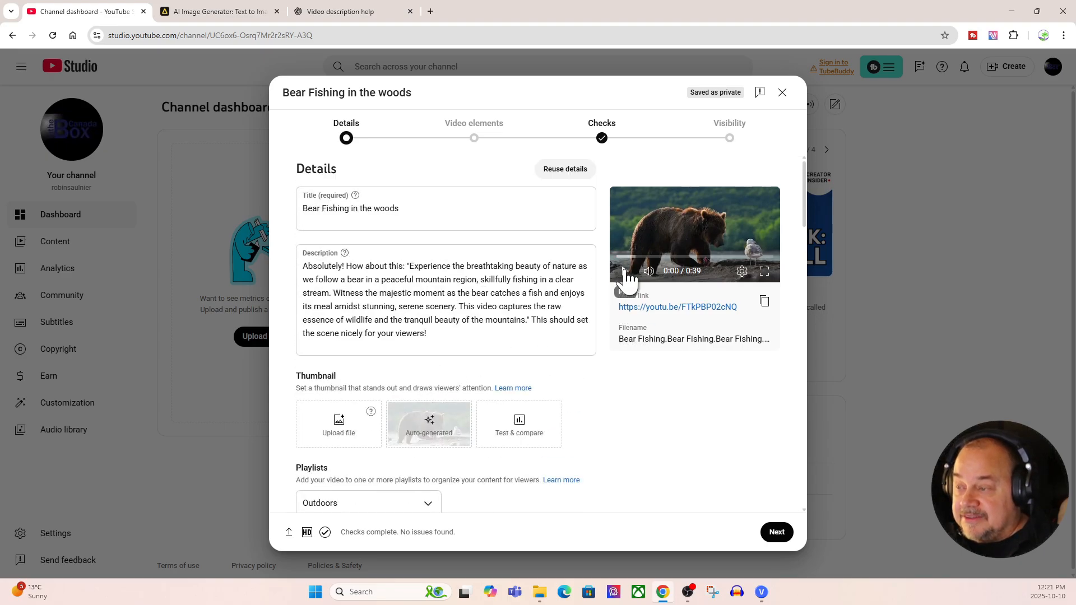
{"action": "left_click", "coordinate": [625, 272]}
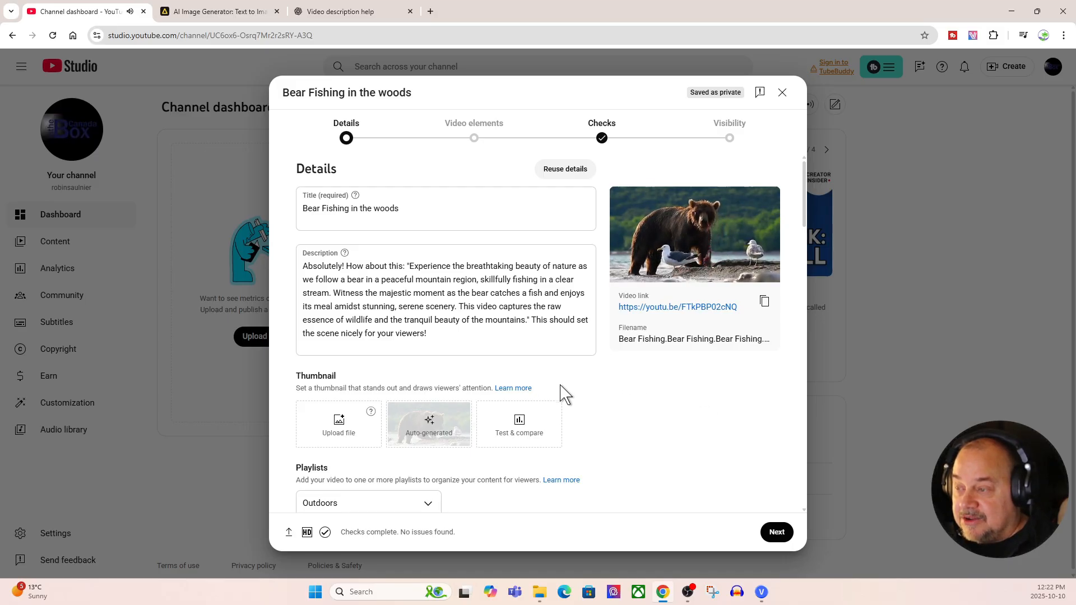
Try declaring the video as altered content with Yes and switch the answer back to No.
{"action": "scroll", "coordinate": [453, 386], "scroll_direction": "down", "scroll_amount": 5}
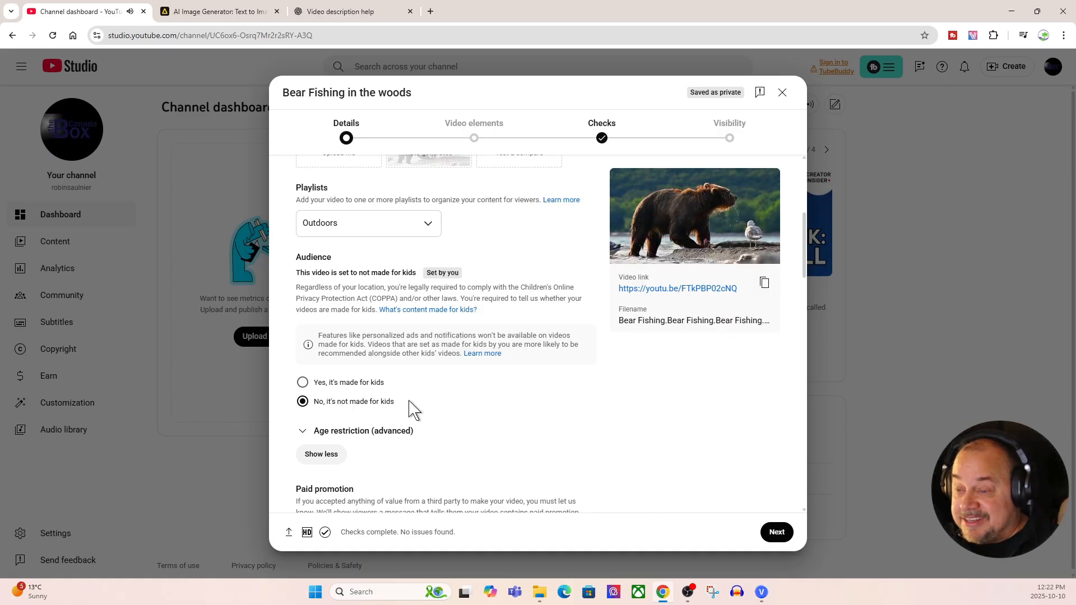
{"action": "scroll", "coordinate": [434, 398], "scroll_direction": "down", "scroll_amount": 3}
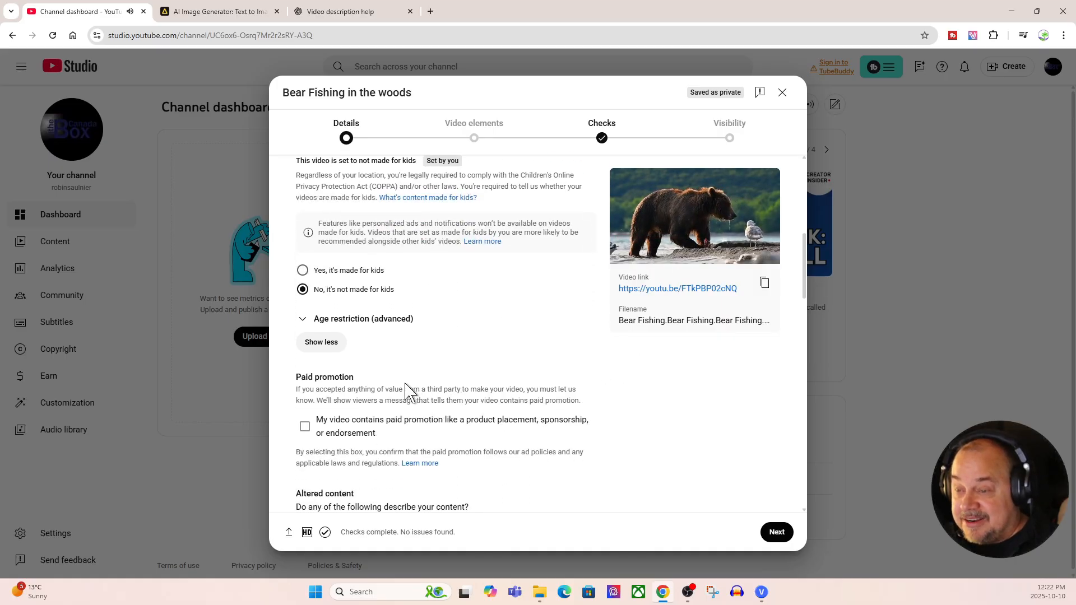
{"action": "scroll", "coordinate": [400, 384], "scroll_direction": "down", "scroll_amount": 1}
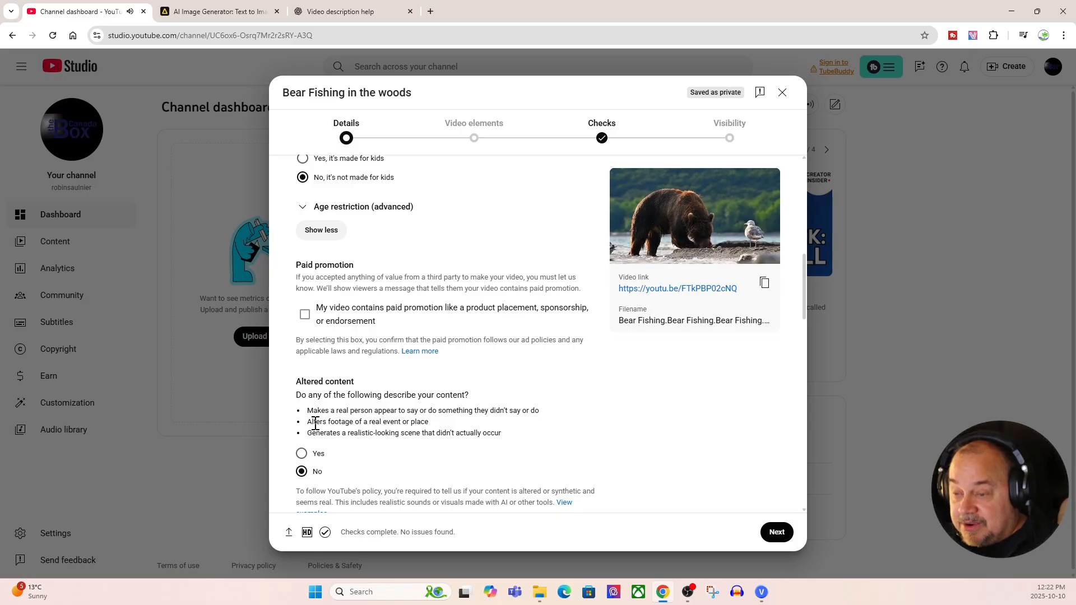
{"action": "left_click", "coordinate": [302, 454]}
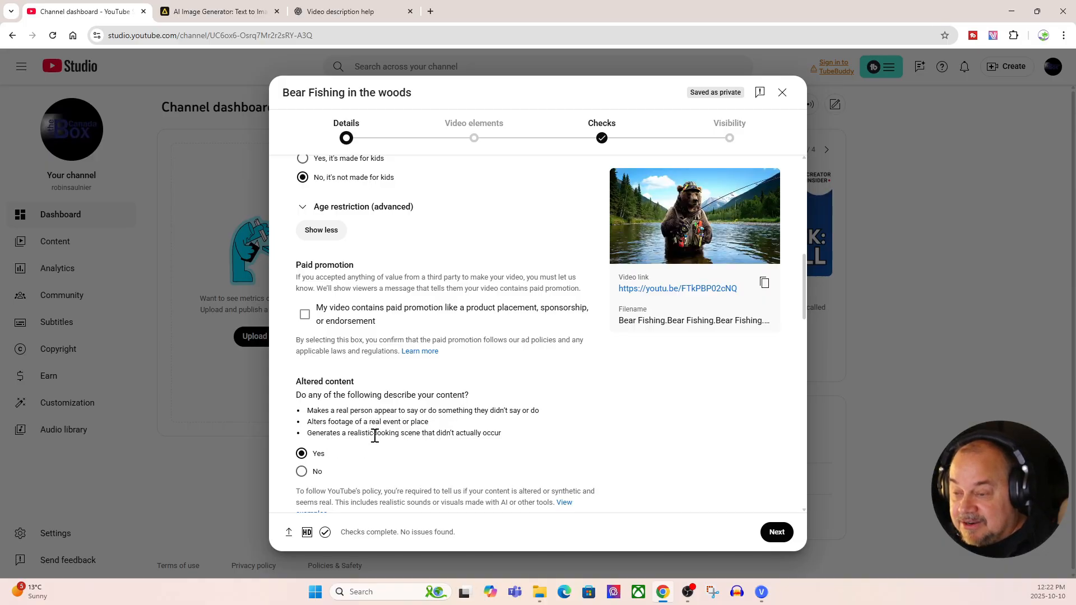
{"action": "left_click", "coordinate": [302, 472]}
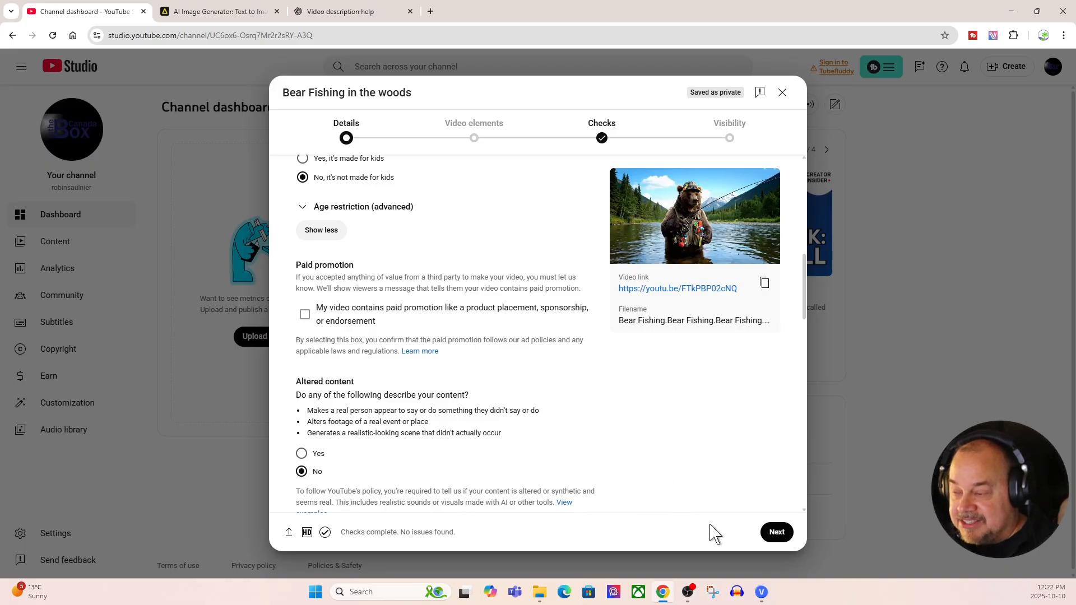
Add an end screen from the template with a video at upper left and subscribe at upper right, and move the video element to the lower left.
{"action": "left_click", "coordinate": [776, 532]}
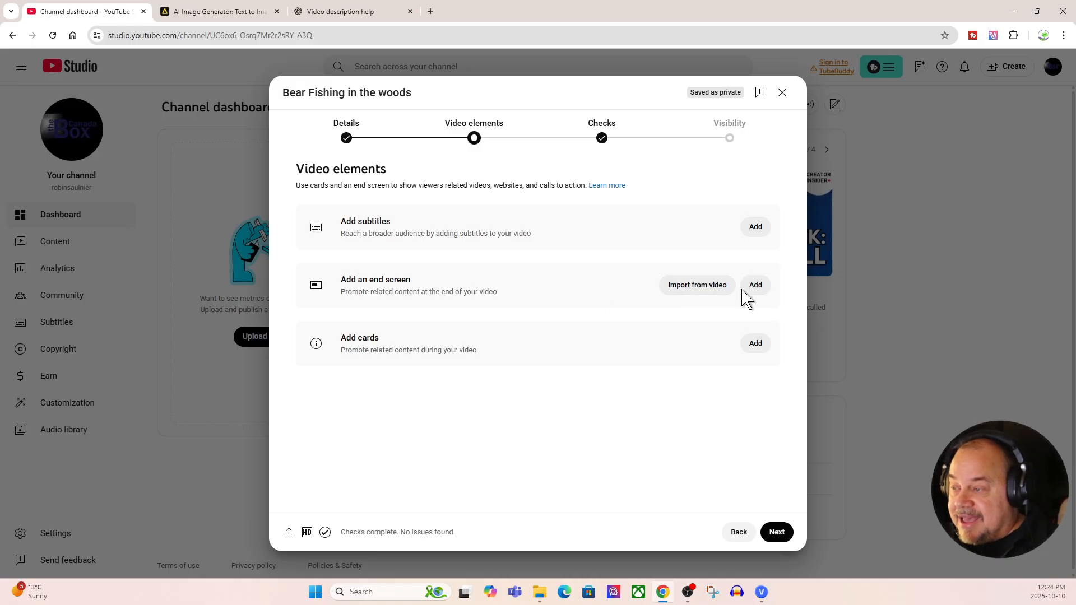
{"action": "left_click", "coordinate": [756, 285]}
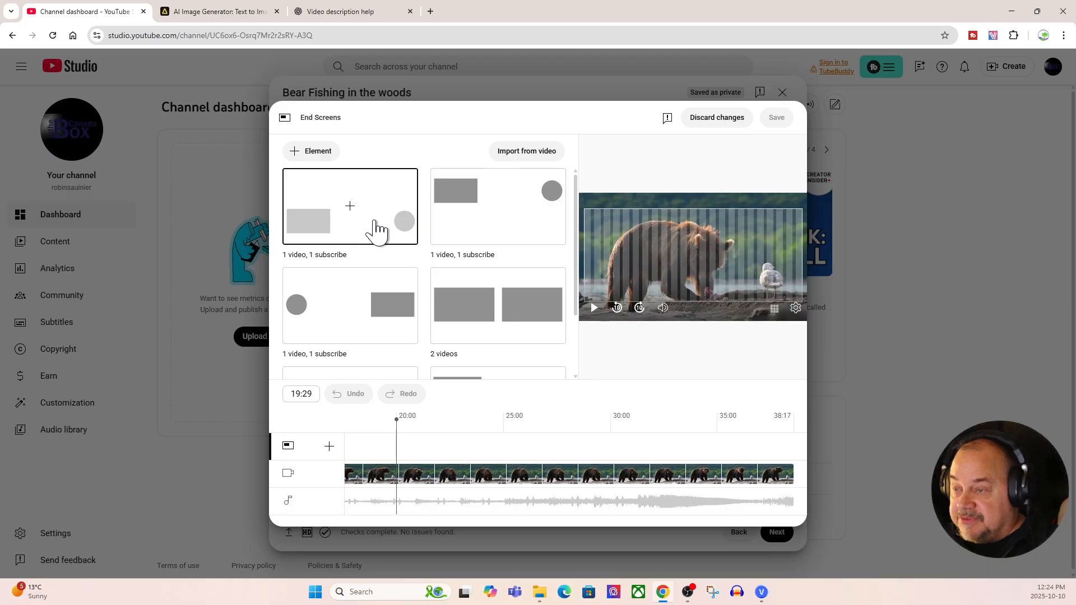
{"action": "left_click", "coordinate": [463, 227]}
{"action": "left_click", "coordinate": [578, 229]}
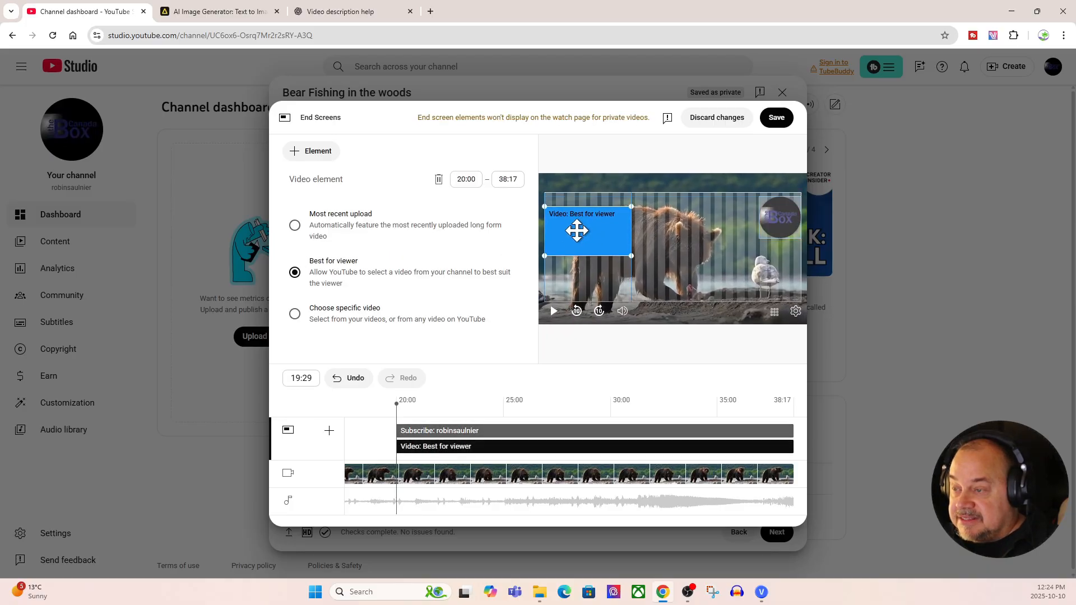
{"action": "left_click_drag", "start_coordinate": [576, 230], "coordinate": [590, 284]}
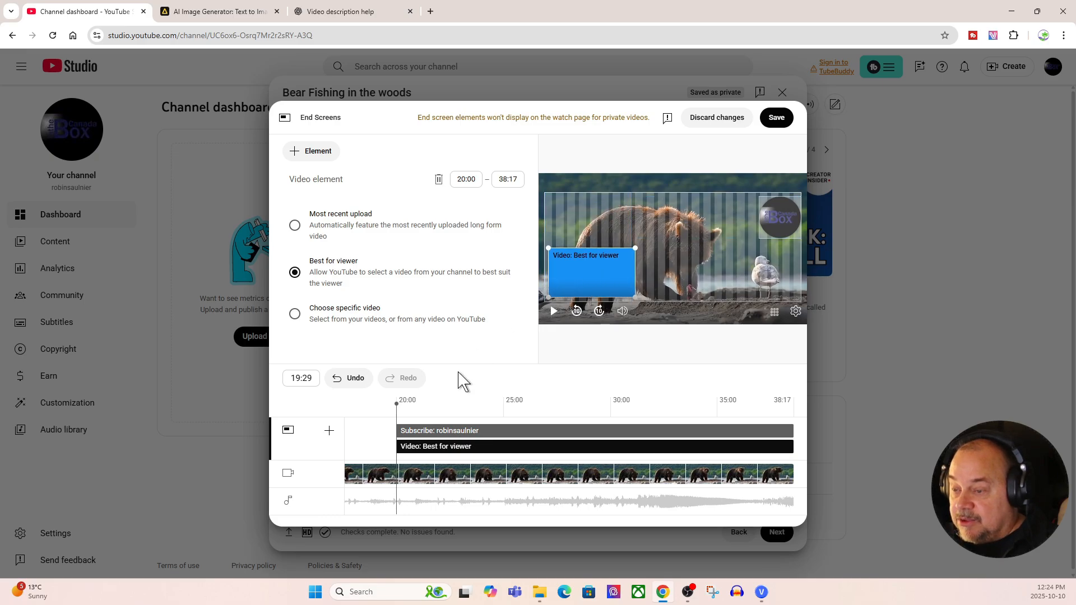
Set both the subscribe and video end screen elements to start at 31:28 and save the end screen.
{"action": "left_click_drag", "start_coordinate": [398, 406], "coordinate": [631, 418]}
{"action": "left_click_drag", "start_coordinate": [397, 430], "coordinate": [653, 434]}
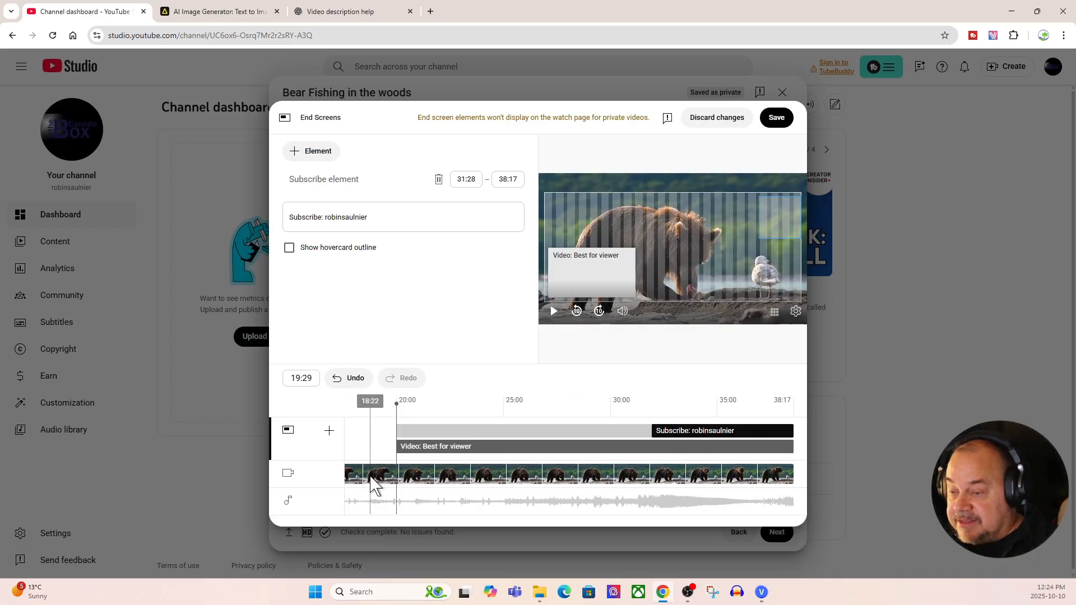
{"action": "left_click", "coordinate": [408, 446]}
{"action": "left_click_drag", "start_coordinate": [408, 446], "coordinate": [654, 456]}
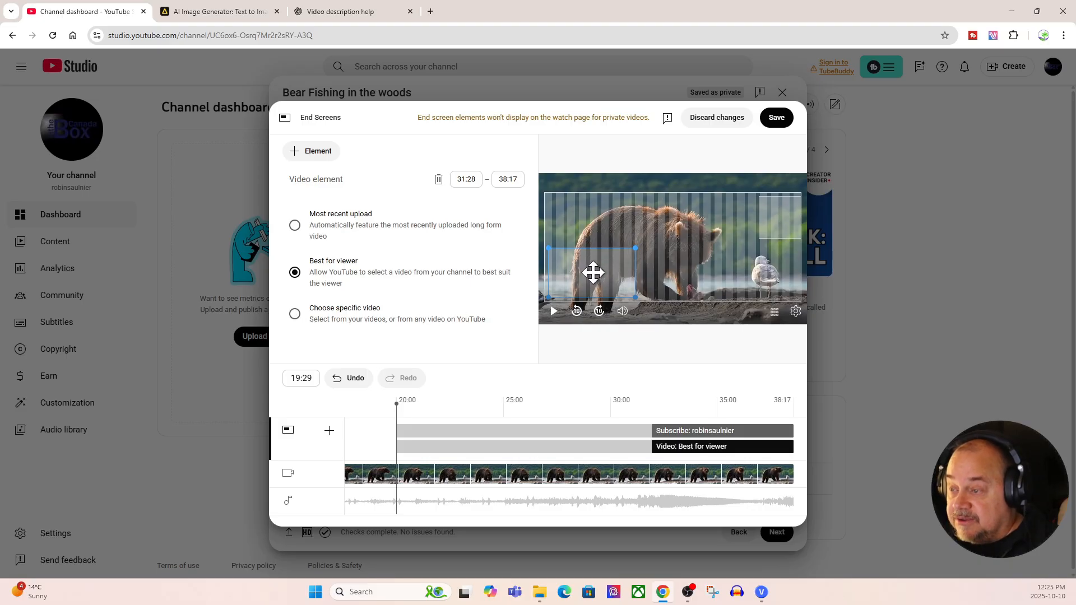
{"action": "left_click", "coordinate": [778, 119]}
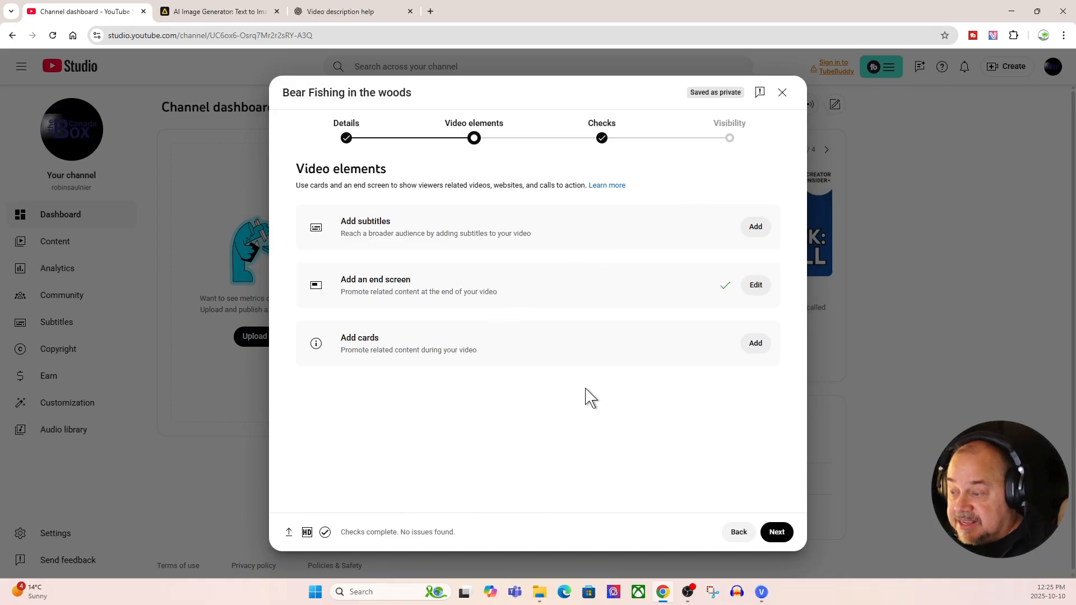
Continue through the checks to the visibility settings, make the video Public and publish it, then dismiss the confirmation.
{"action": "left_click", "coordinate": [779, 536]}
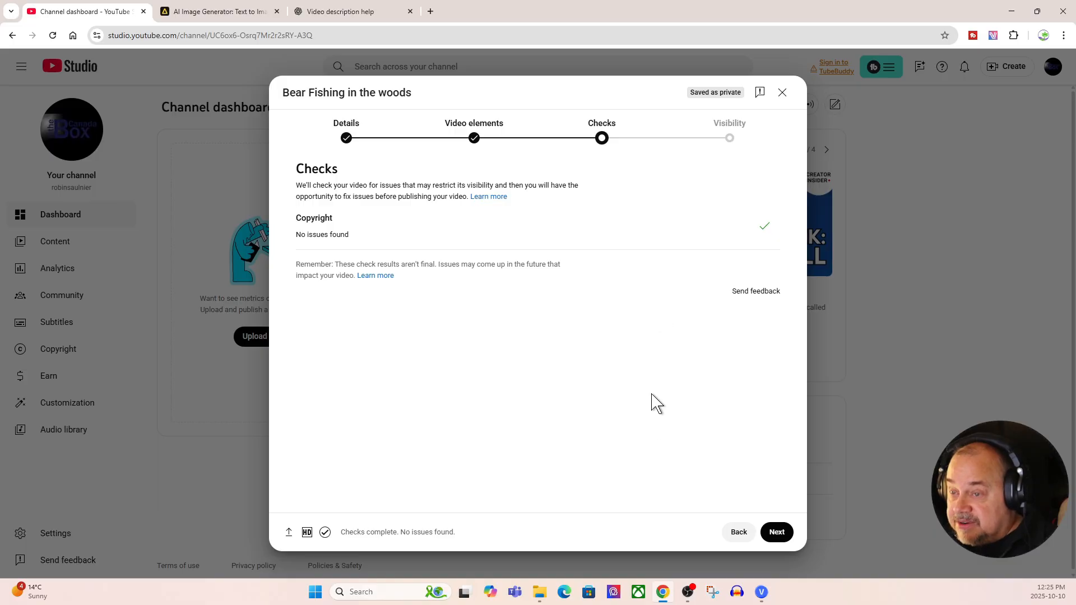
{"action": "left_click", "coordinate": [777, 534]}
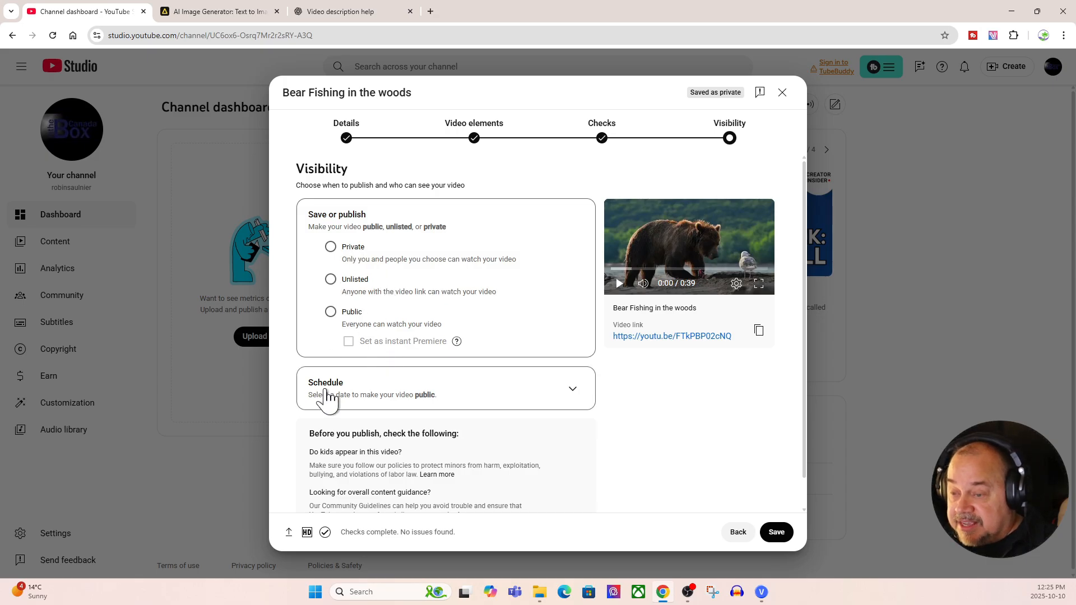
{"action": "left_click", "coordinate": [578, 400]}
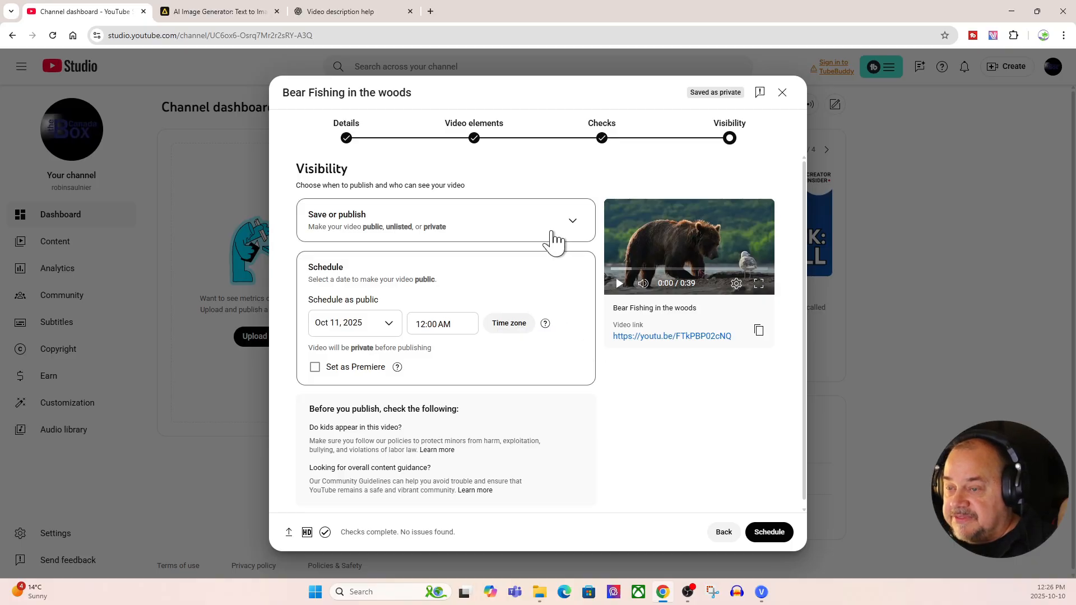
{"action": "left_click", "coordinate": [572, 224]}
{"action": "left_click", "coordinate": [346, 311]}
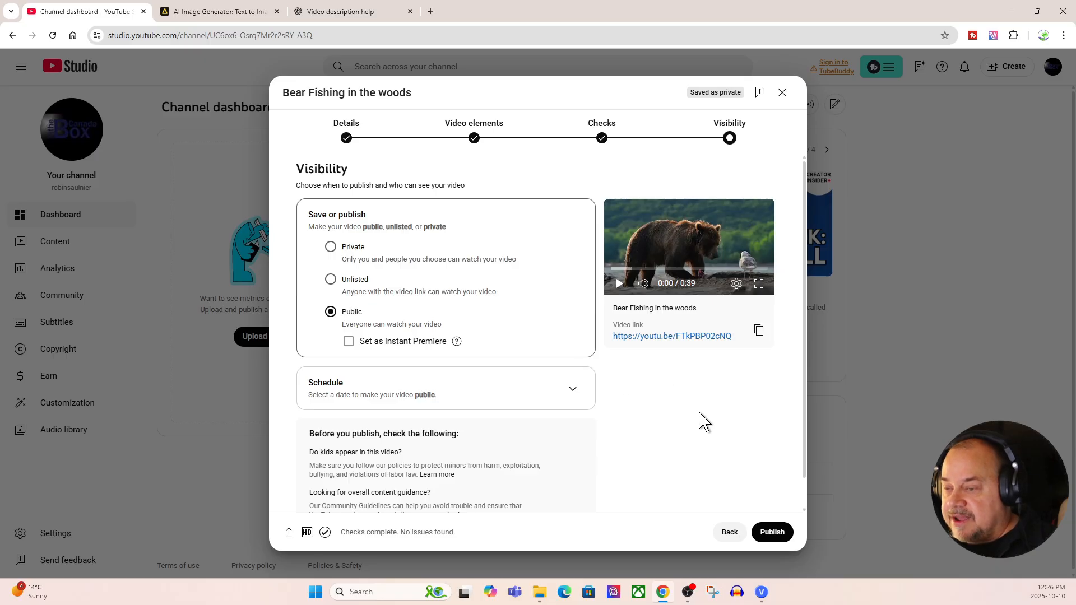
{"action": "left_click", "coordinate": [777, 539]}
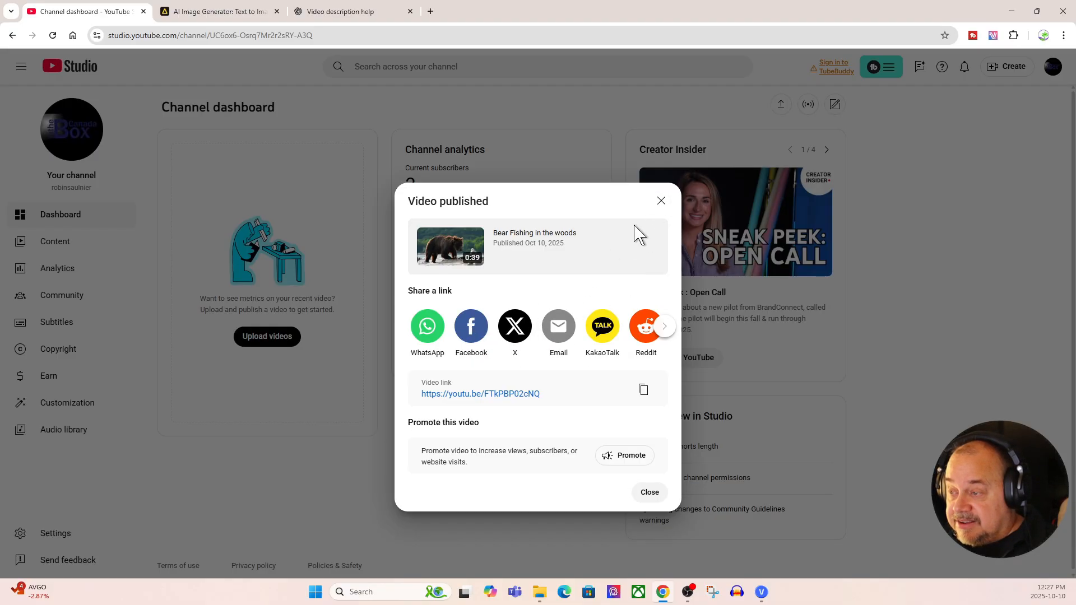
{"action": "left_click", "coordinate": [661, 202]}
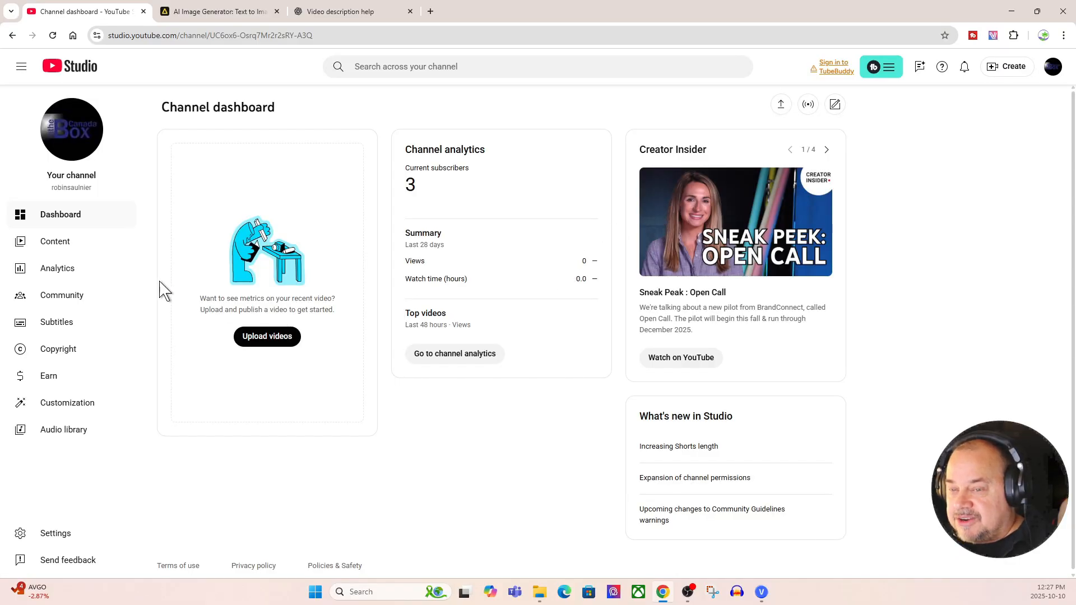
Watch the published Bear Fishing in the woods video from the channel content at lower volume, and return to the channel dashboard.
{"action": "left_click", "coordinate": [53, 245]}
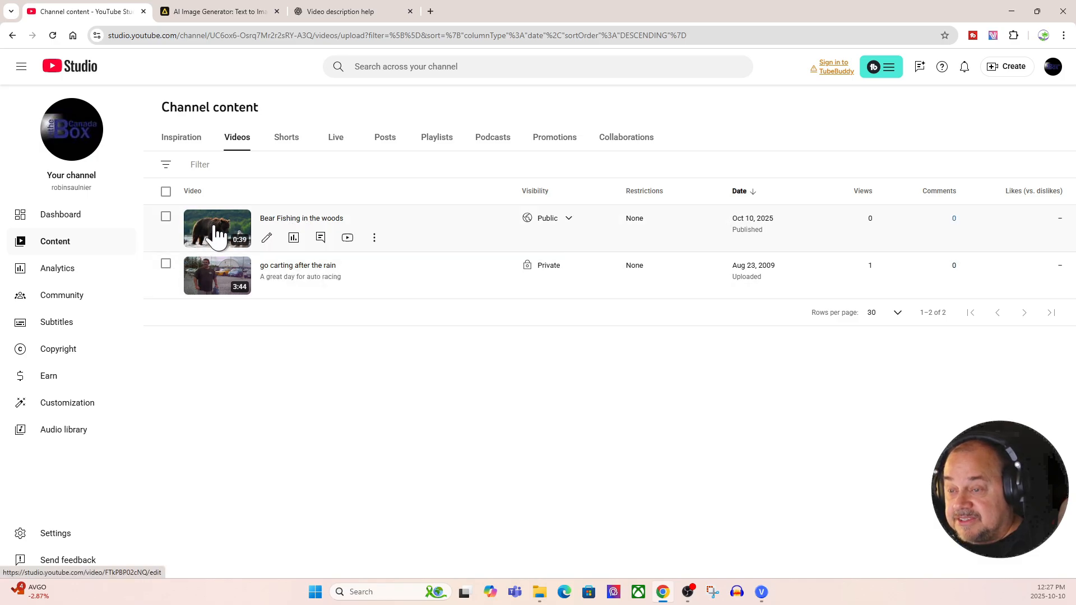
{"action": "left_click", "coordinate": [347, 237]}
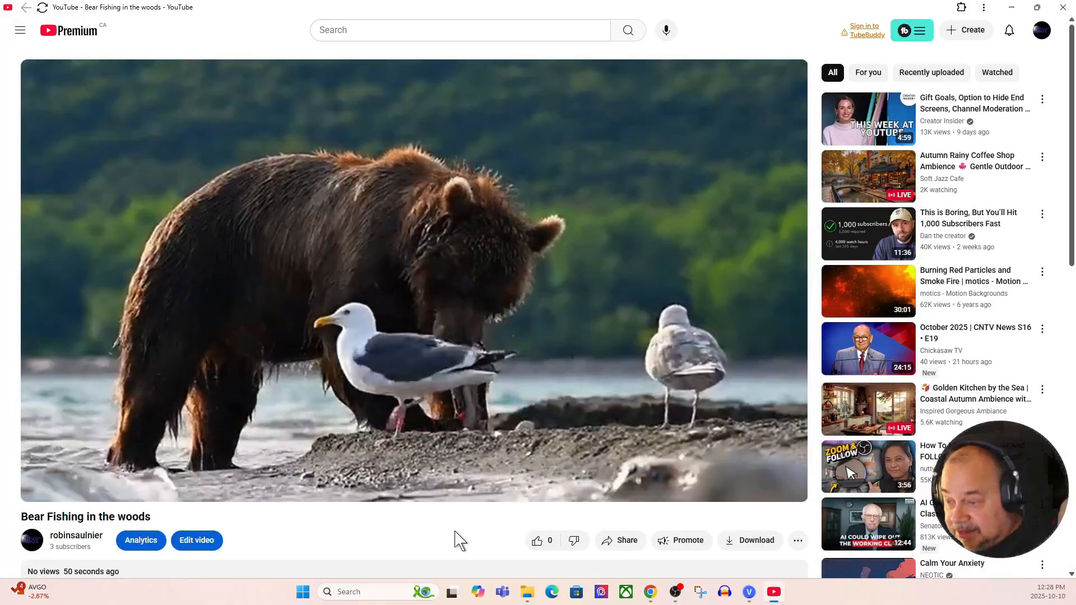
{"action": "mouse_move", "coordinate": [424, 472]}
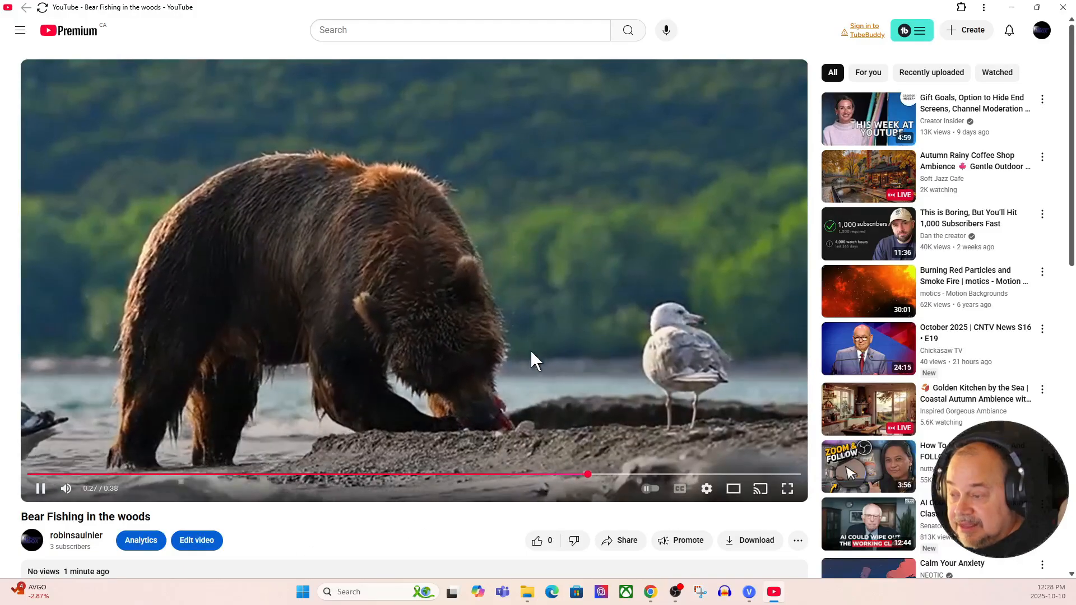
{"action": "mouse_move", "coordinate": [89, 489]}
{"action": "left_click_drag", "start_coordinate": [105, 488], "coordinate": [88, 488]}
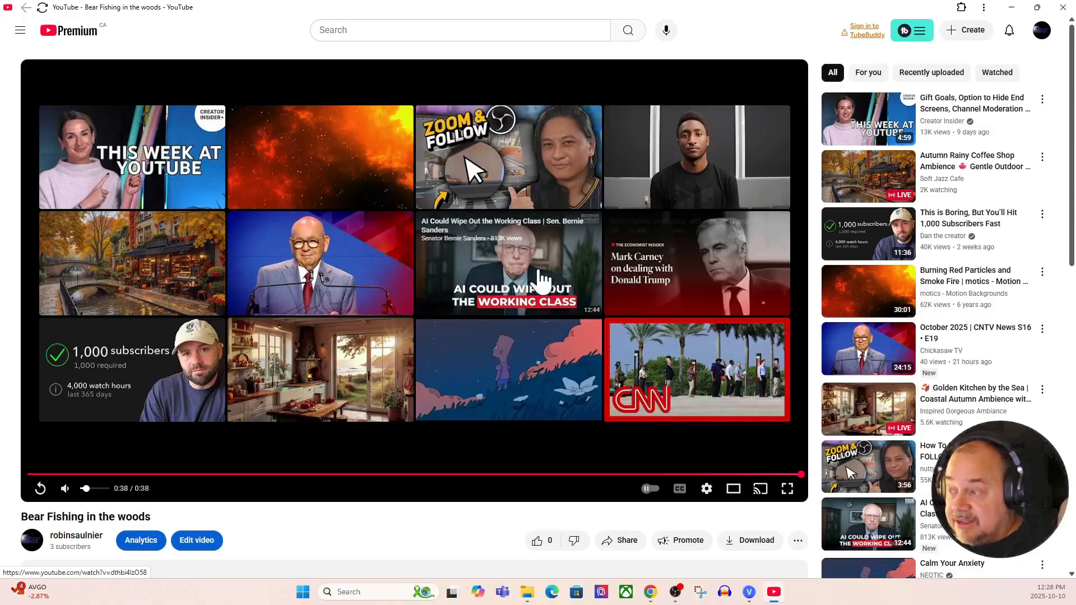
{"action": "left_click", "coordinate": [1063, 7]}
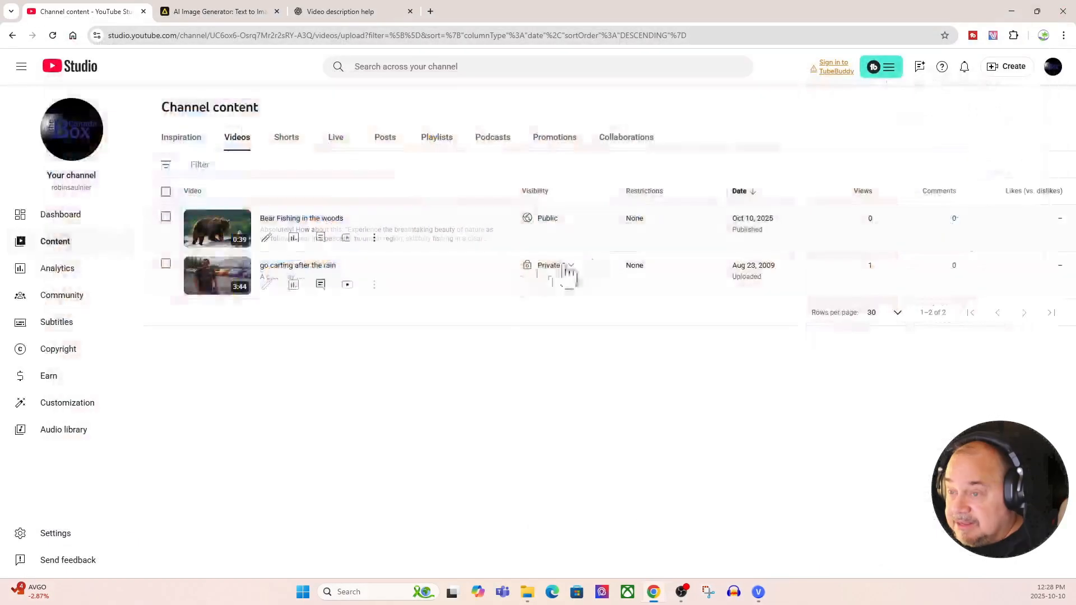
{"action": "left_click", "coordinate": [48, 222]}
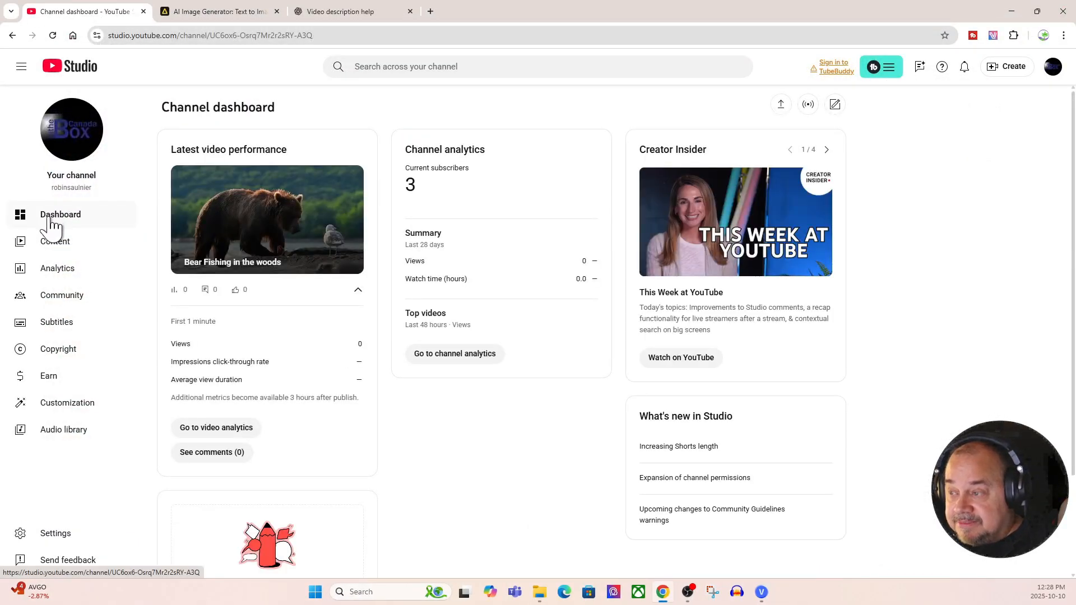